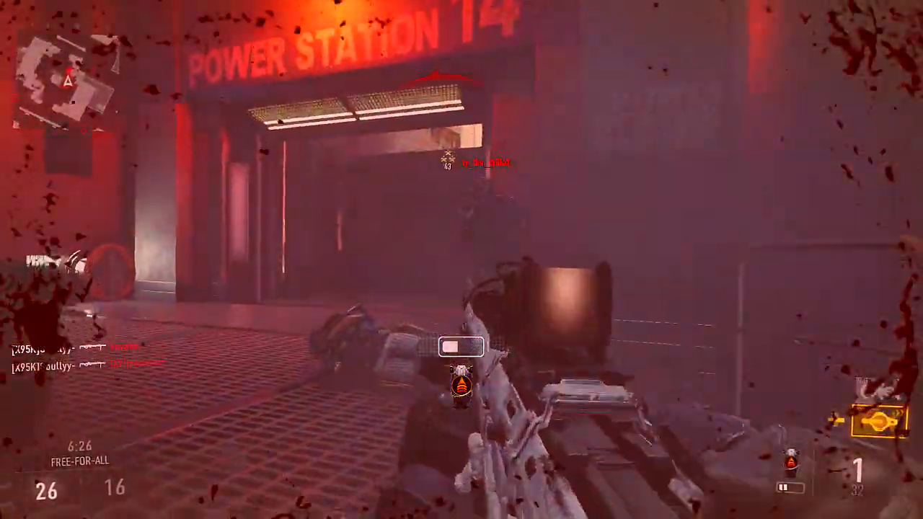
pyautogui.click(462, 260)
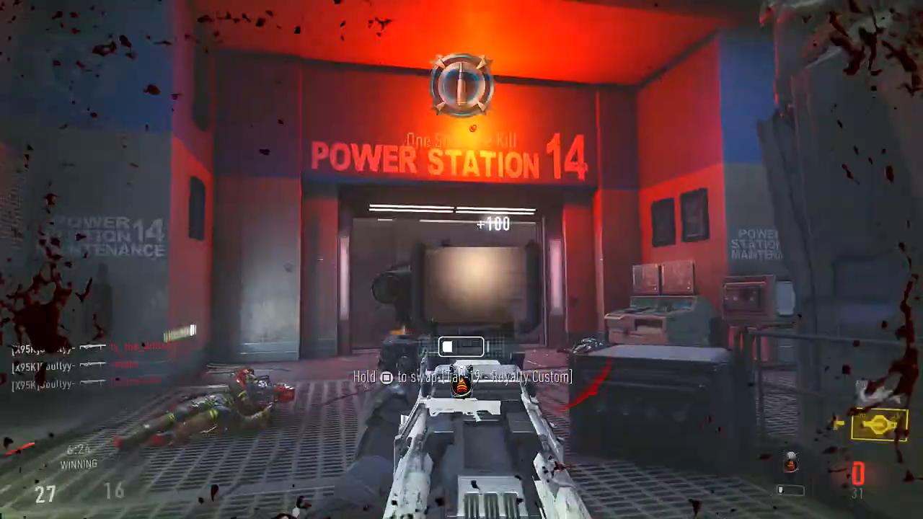
pyautogui.click(462, 260)
pyautogui.click(461, 259)
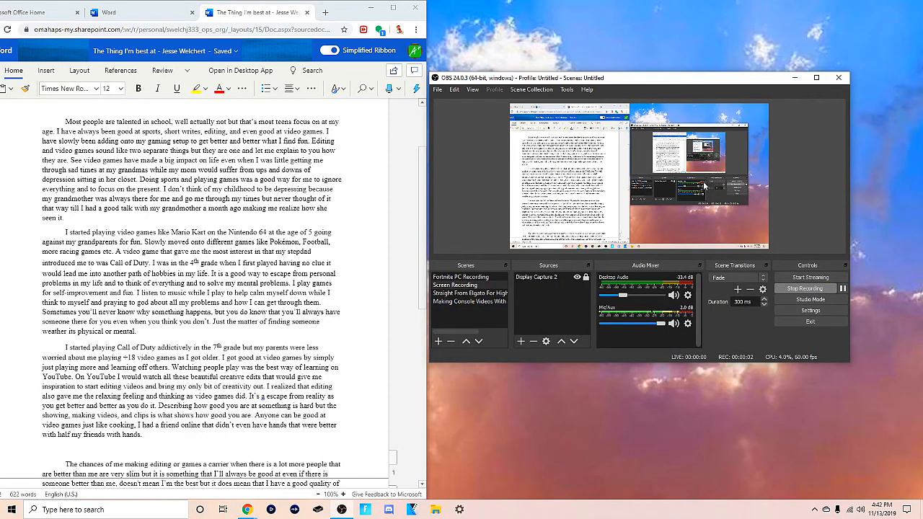
# Step: Close the Word start page and Microsoft Office Home tabs in the browser, keeping the essay document open
pyautogui.click(191, 12)
pyautogui.moveTo(248, 18); pyautogui.dragTo(346, 18)
pyautogui.click(135, 14)
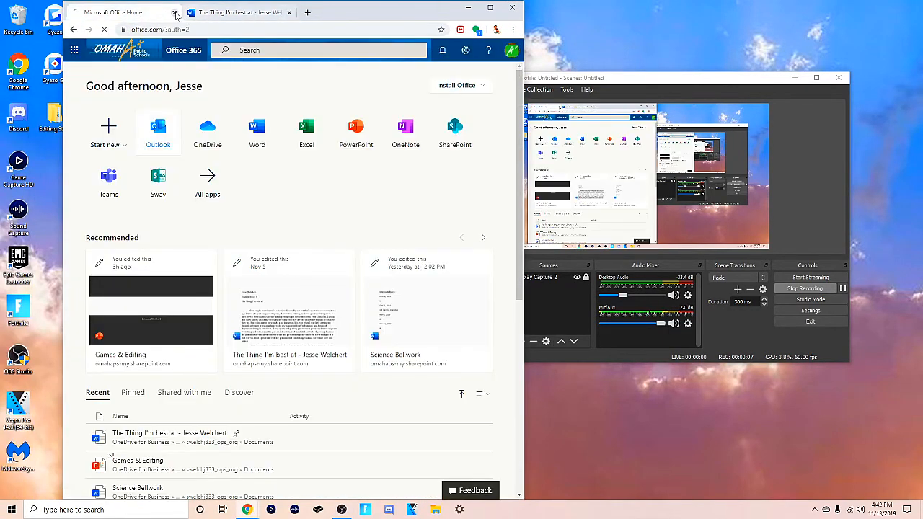
pyautogui.click(173, 13)
# Step: Open YouTube and the Twitter notifications page in two new browser tabs
pyautogui.hotkey('ctrl', 't')
pyautogui.click(162, 45)
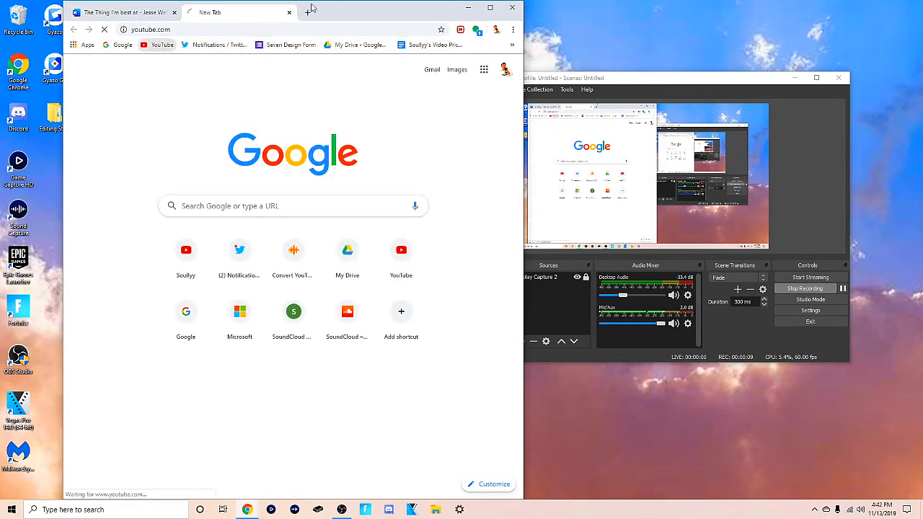
pyautogui.hotkey('ctrl', 't')
pyautogui.click(216, 45)
# Step: Reorder the browser tabs so that YouTube comes first, Twitter second and the essay last
pyautogui.click(209, 12)
pyautogui.moveTo(209, 12); pyautogui.dragTo(101, 12)
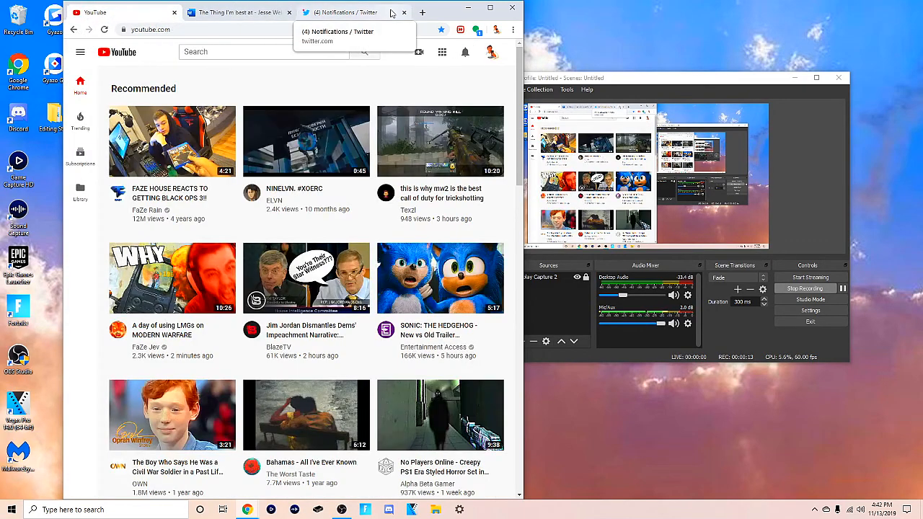
pyautogui.moveTo(346, 12); pyautogui.dragTo(238, 12)
# Step: Look over the beginning of the essay, the Twitter notifications and the YouTube recommendations
pyautogui.hotkey('ctrl', 'Tab')
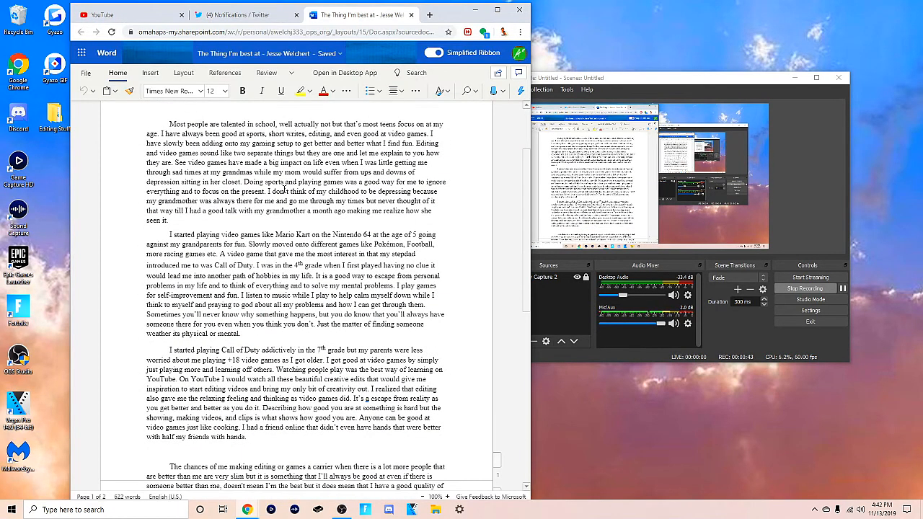
pyautogui.scroll(5, 285, 189)
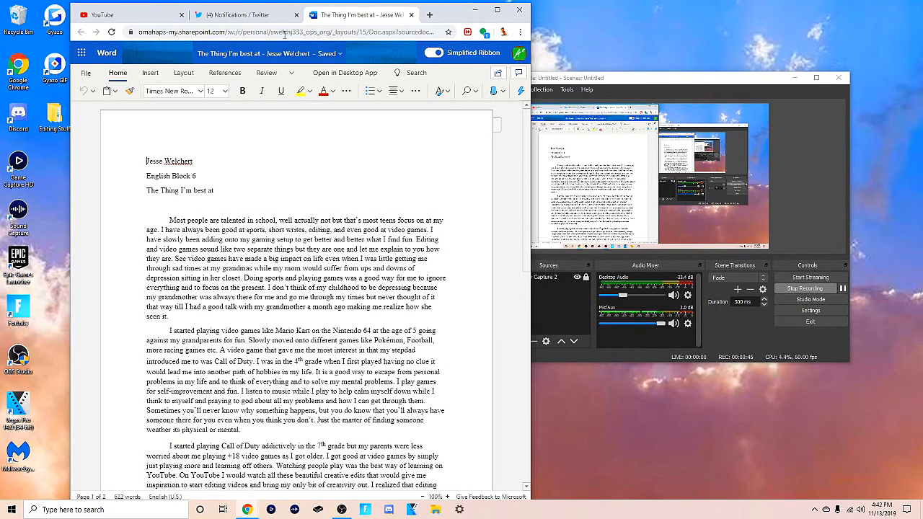
pyautogui.click(261, 14)
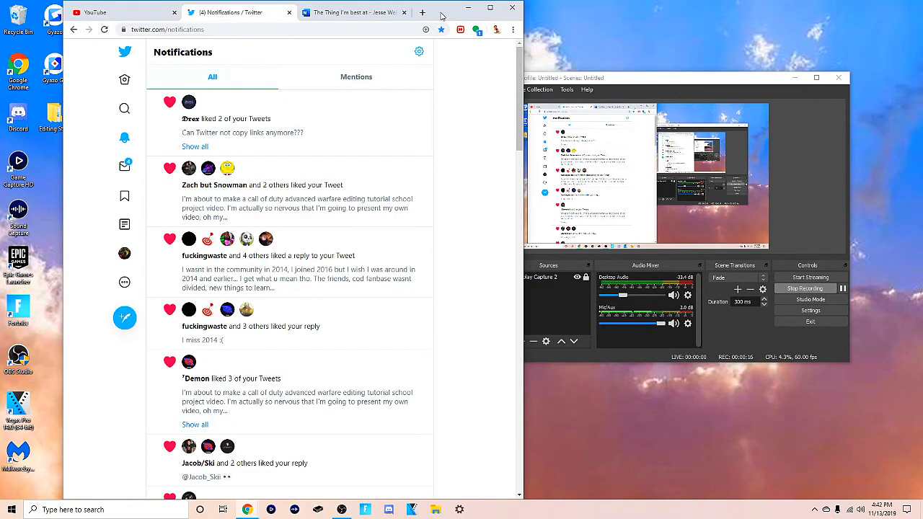
pyautogui.moveTo(442, 16); pyautogui.dragTo(449, 18)
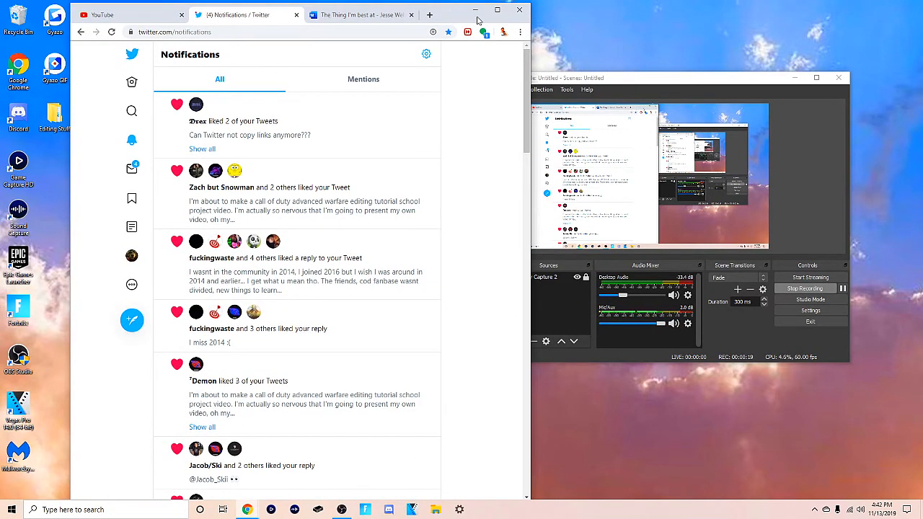
pyautogui.click(115, 14)
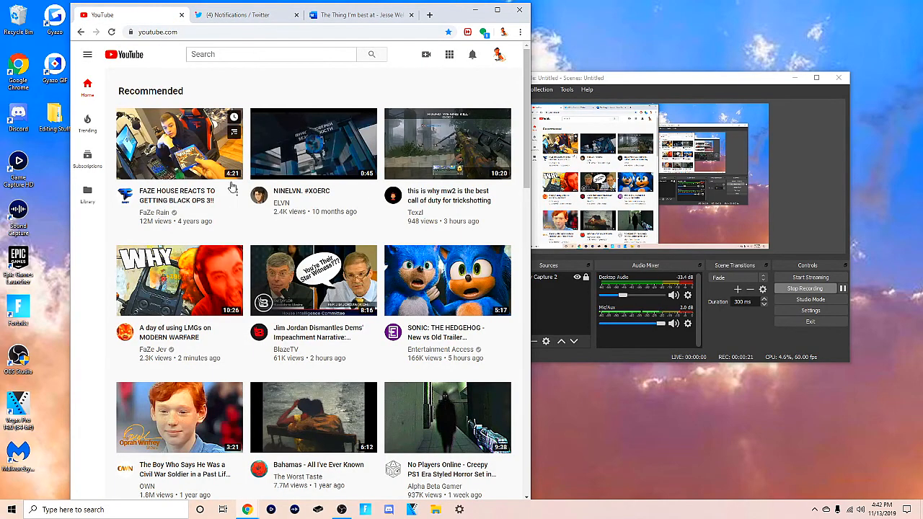
pyautogui.scroll(-4, 223, 186)
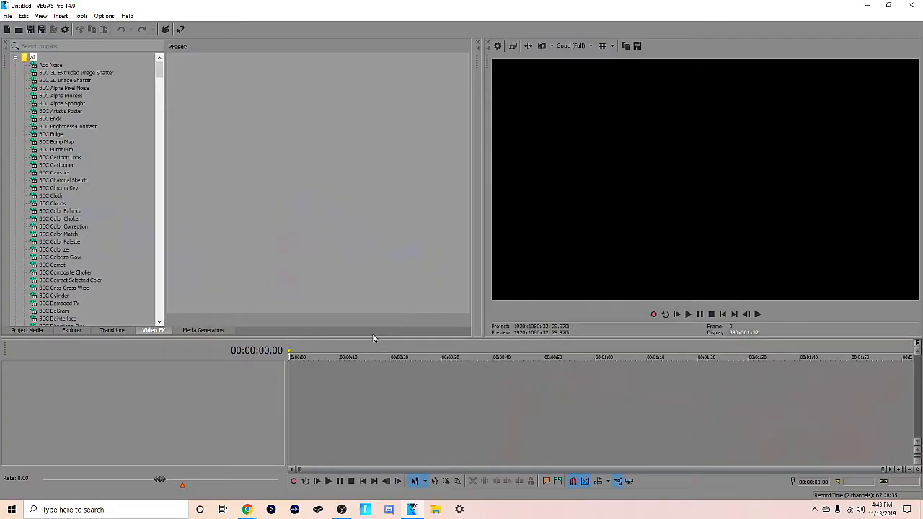
# Step: Save the new VEGAS Pro project in the Documents folder under the name School Project
pyautogui.click(42, 29)
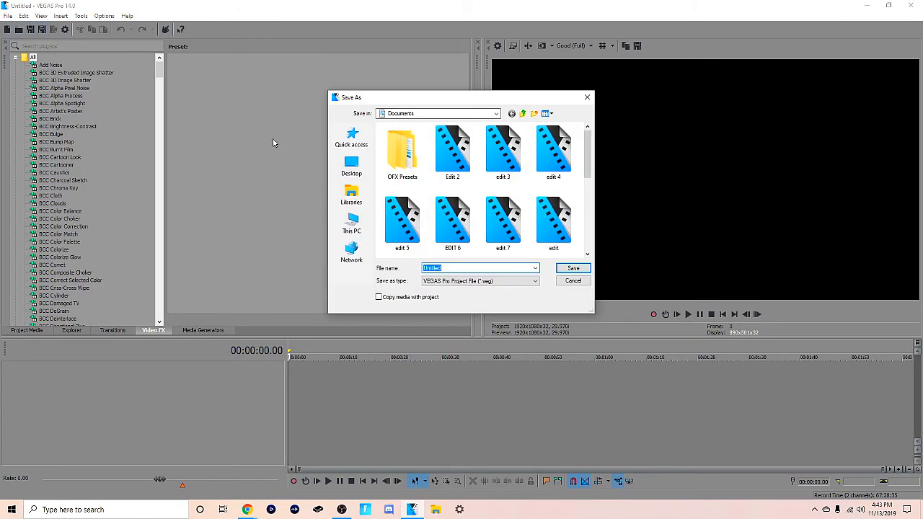
pyautogui.write('Schp')
pyautogui.press('BackSpace')
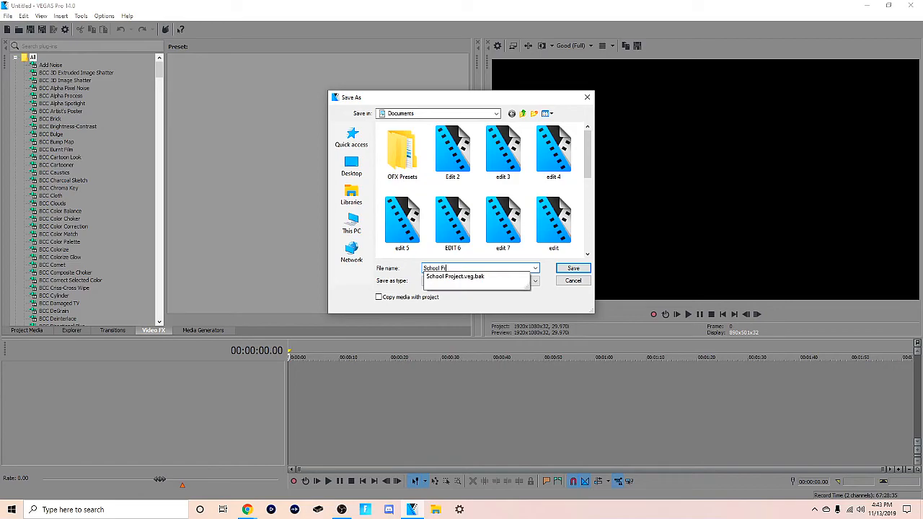
pyautogui.write('ool Project')
pyautogui.press('Return')
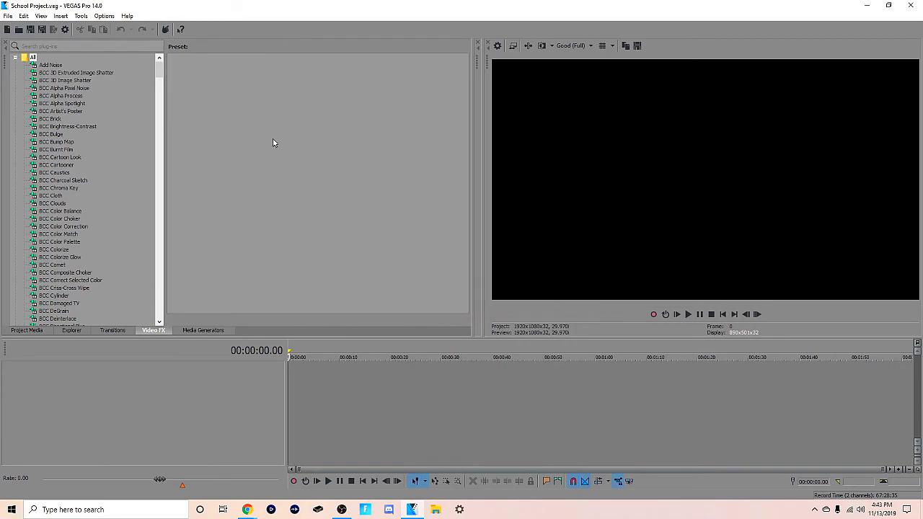
# Step: Add the gameplay recording from the Videos folder to the timeline and disable resampling on its video event
pyautogui.click(435, 509)
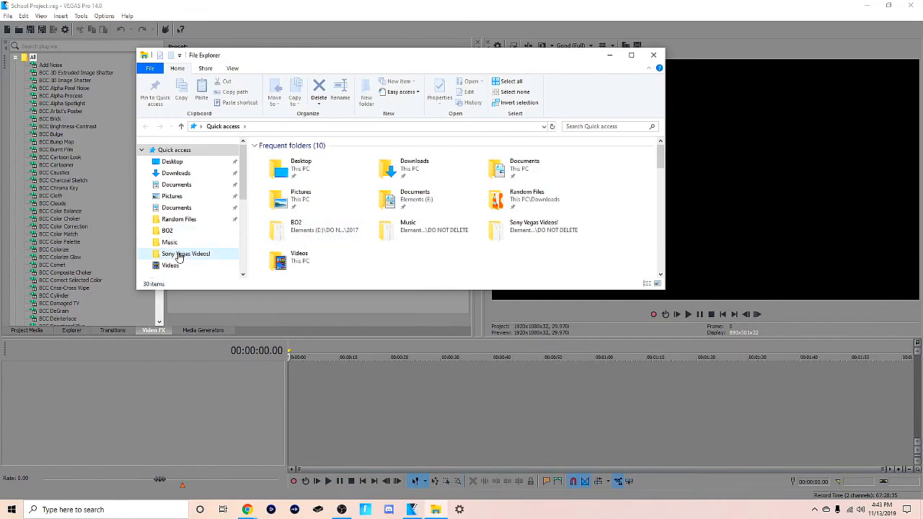
pyautogui.click(173, 266)
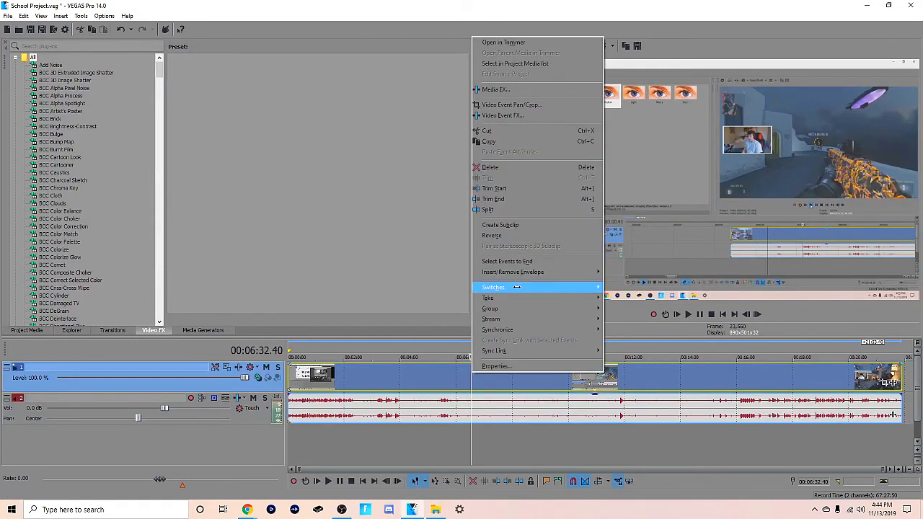
pyautogui.moveTo(548, 287)
pyautogui.click(633, 370)
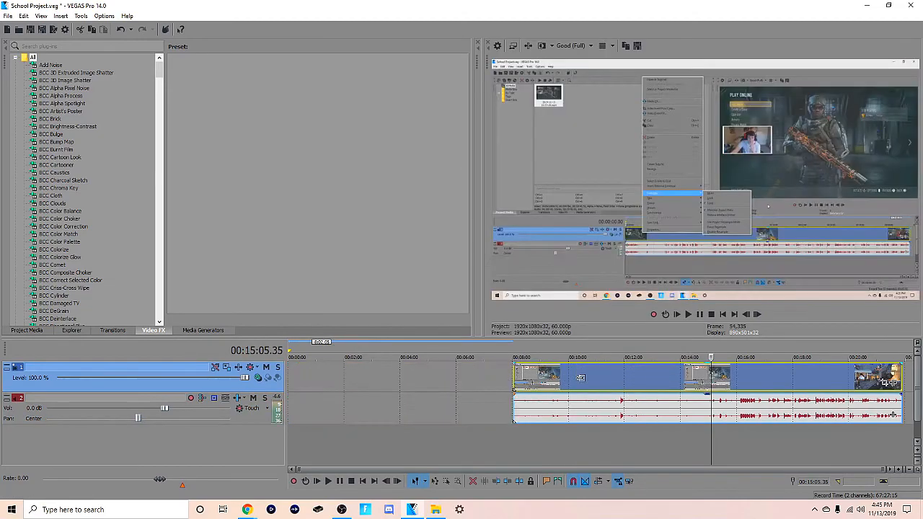
# Step: Move the trimmed recording to the start of the timeline, closing the empty gap before it
pyautogui.moveTo(893, 382); pyautogui.dragTo(276, 385)
pyautogui.click(331, 382)
pyautogui.click(411, 382)
pyautogui.scroll(3, 476, 385)
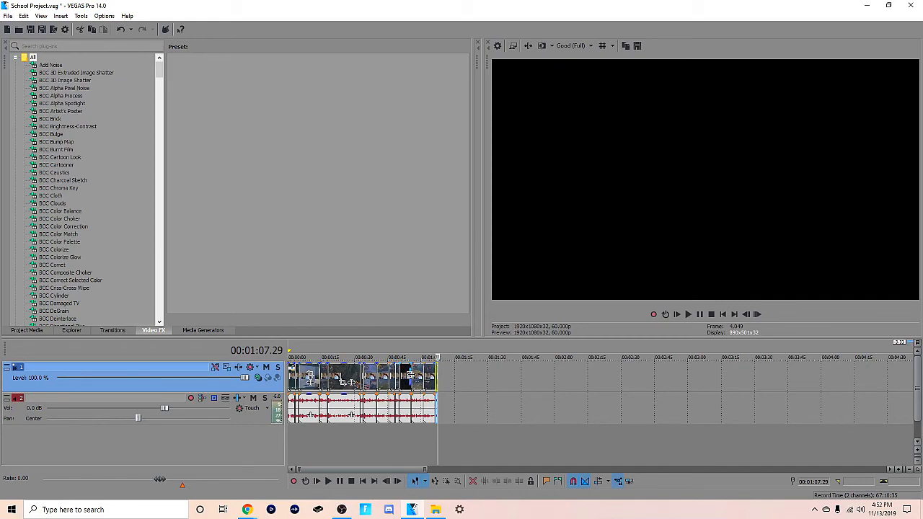
# Step: Check the cut clips in the later part of the timeline and save the project
pyautogui.click(419, 375)
pyautogui.click(404, 376)
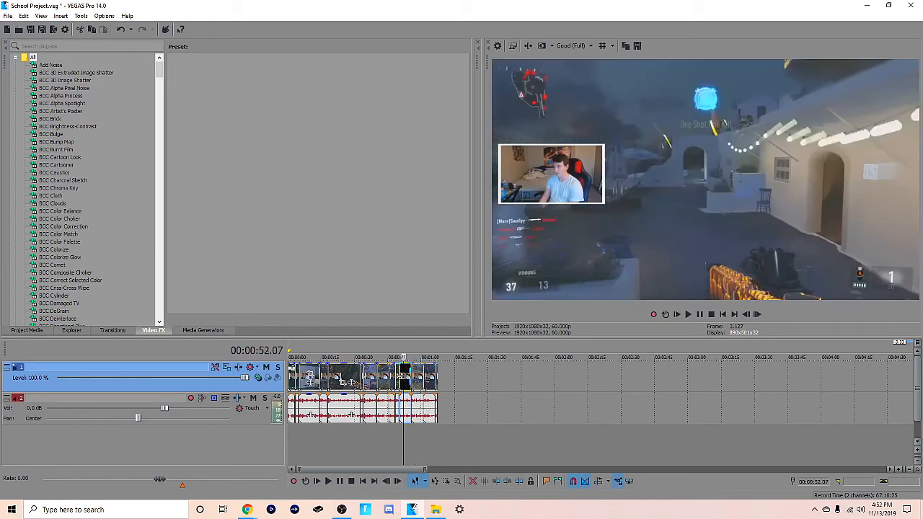
pyautogui.click(395, 377)
pyautogui.scroll(2, 395, 377)
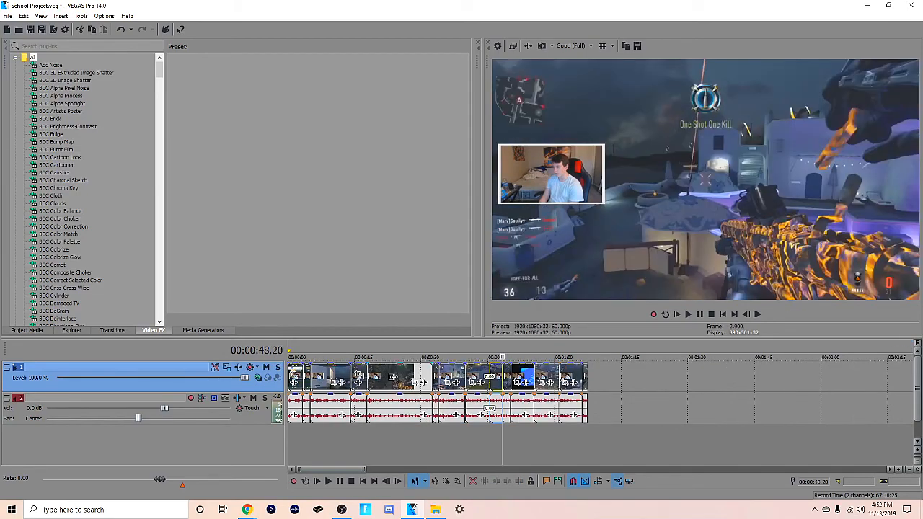
pyautogui.scroll(-3, 394, 376)
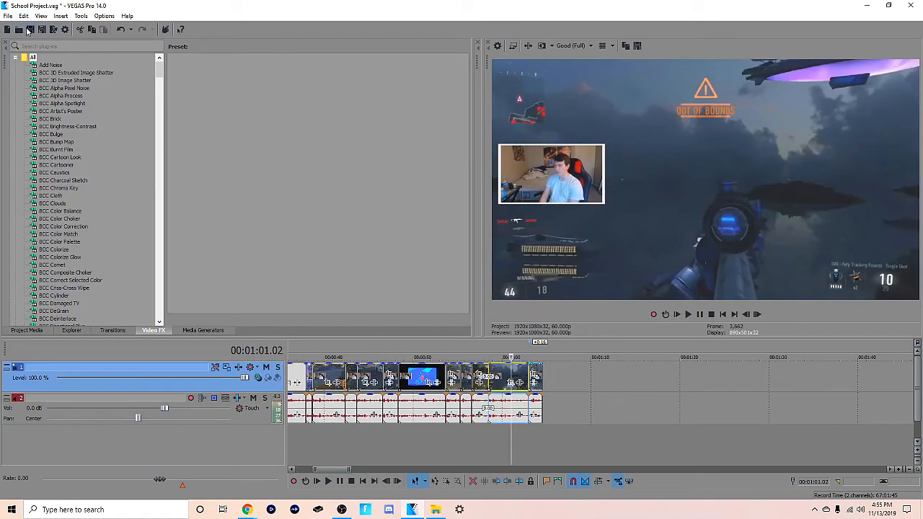
pyautogui.scroll(-3, 371, 369)
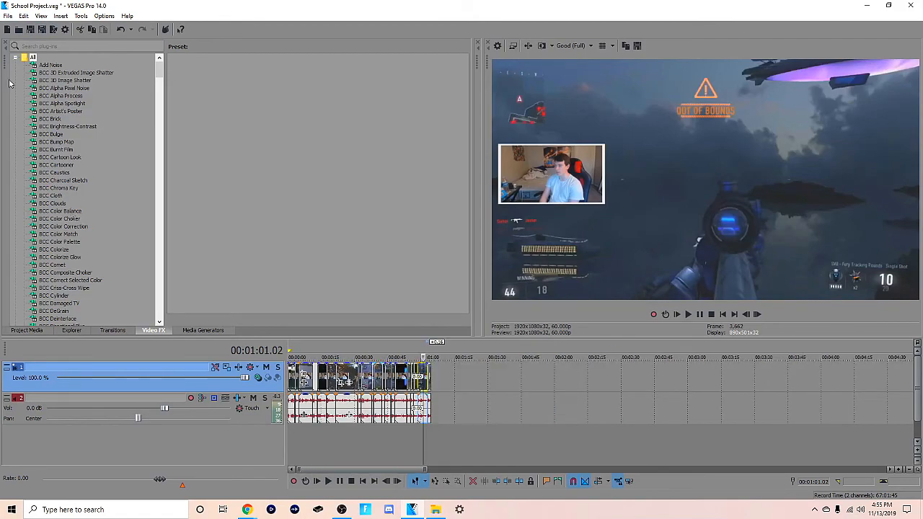
pyautogui.click(32, 31)
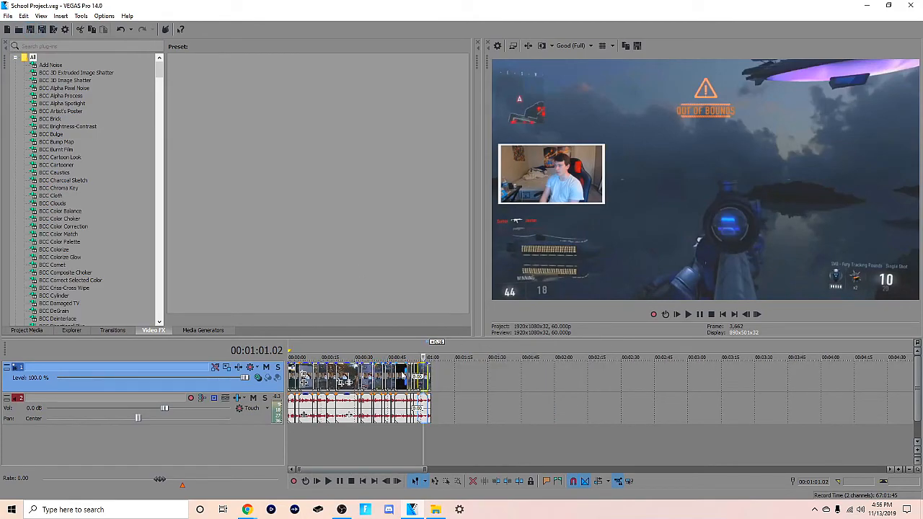
# Step: Disable resampling on the first two video clips at the start of the timeline
pyautogui.click(292, 376)
pyautogui.scroll(10, 293, 376)
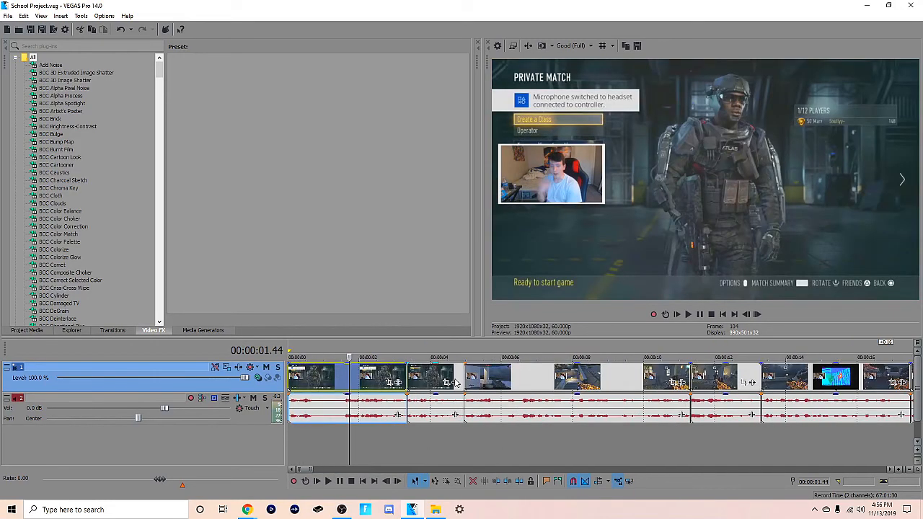
pyautogui.rightClick(389, 376)
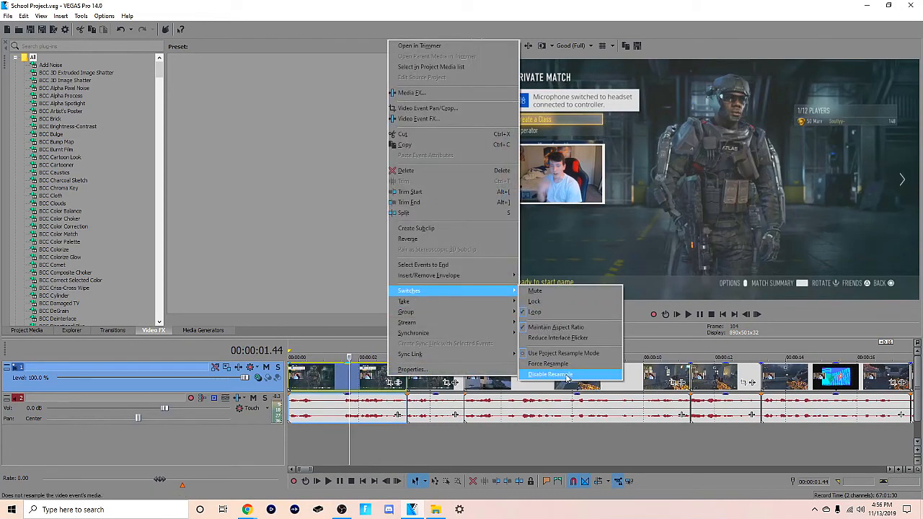
pyautogui.click(436, 377)
pyautogui.rightClick(437, 376)
pyautogui.moveTo(480, 276)
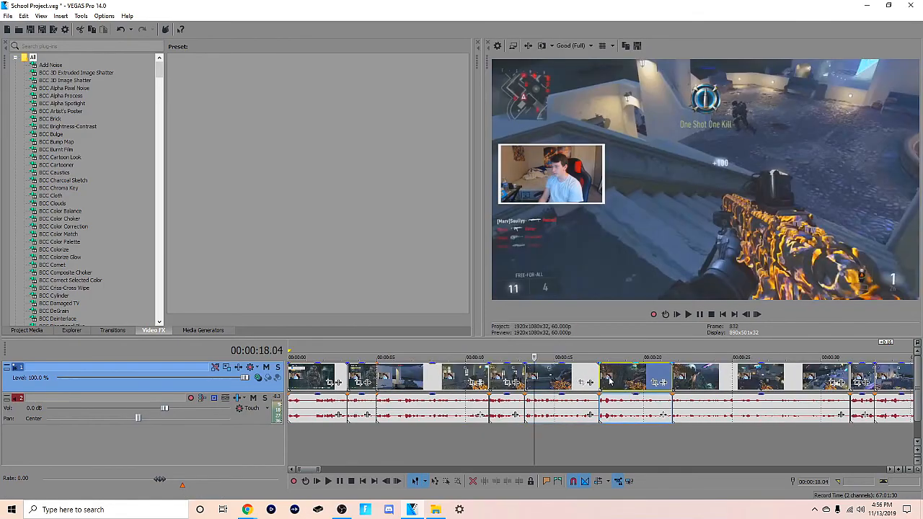
# Step: Disable resampling on the clip at about 18 seconds and on the short clip at about 32 seconds
pyautogui.rightClick(610, 380)
pyautogui.moveTo(635, 291)
pyautogui.click(793, 374)
pyautogui.click(733, 384)
pyautogui.click(865, 379)
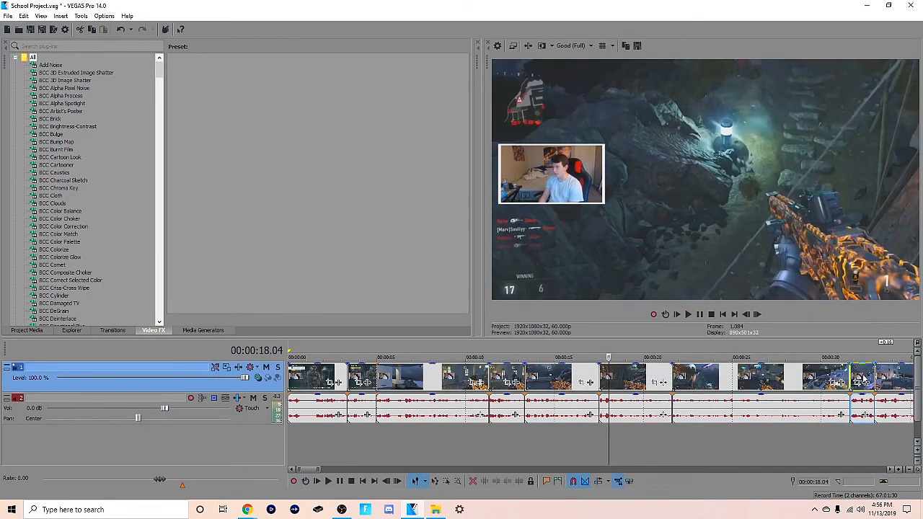
pyautogui.rightClick(865, 379)
pyautogui.moveTo(822, 289)
pyautogui.click(718, 372)
# Step: Disable resampling on the remaining video clips in the second half of the timeline
pyautogui.scroll(-4, 546, 375)
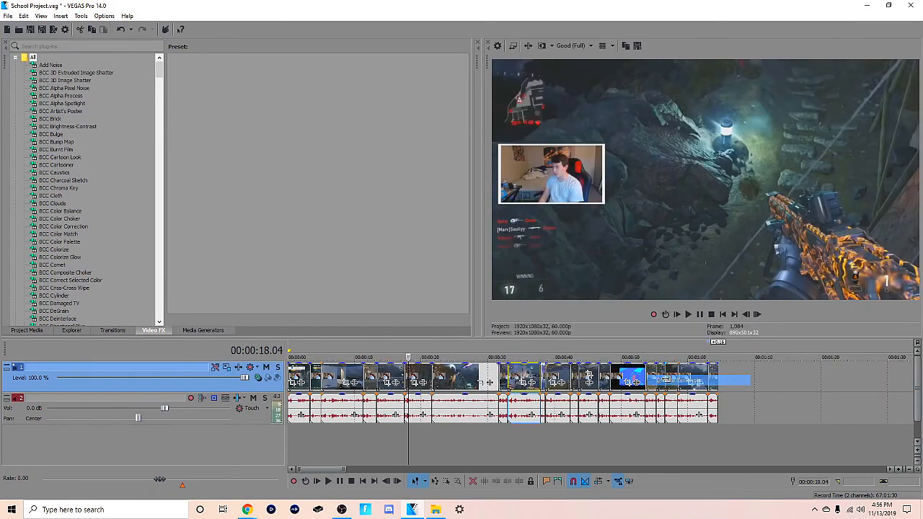
pyautogui.rightClick(545, 375)
pyautogui.moveTo(618, 284)
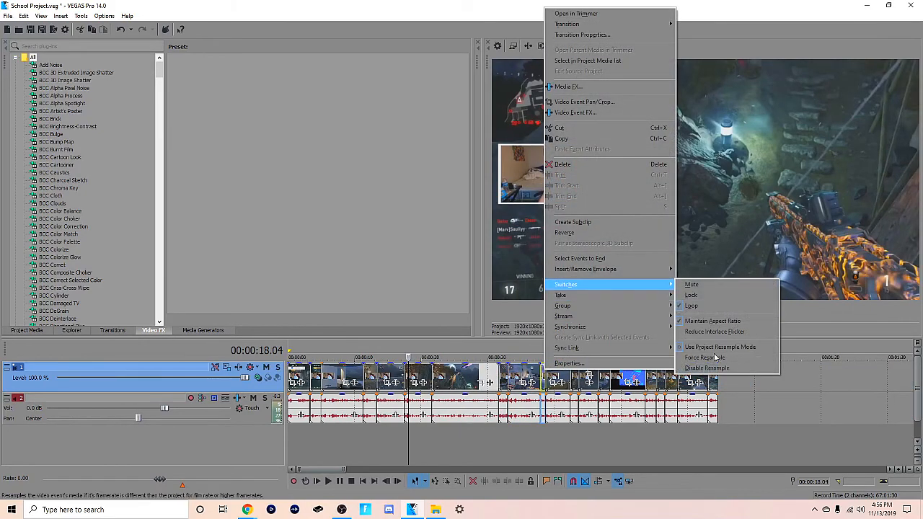
pyautogui.click(721, 367)
pyautogui.click(677, 379)
pyautogui.scroll(-4, 653, 407)
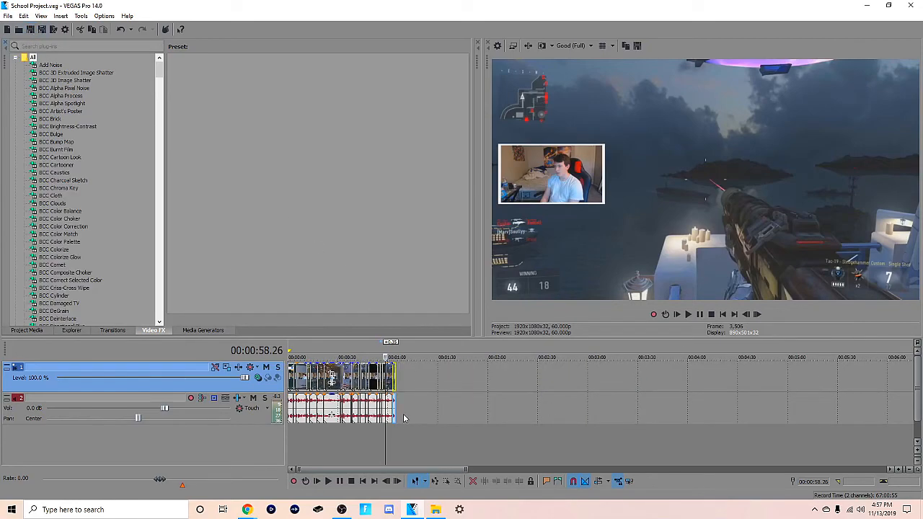
# Step: Add a song from the Music folder inside DO NOT DELETE on the Elements (E:) drive as a new audio track
pyautogui.click(435, 509)
pyautogui.scroll(-3, 192, 249)
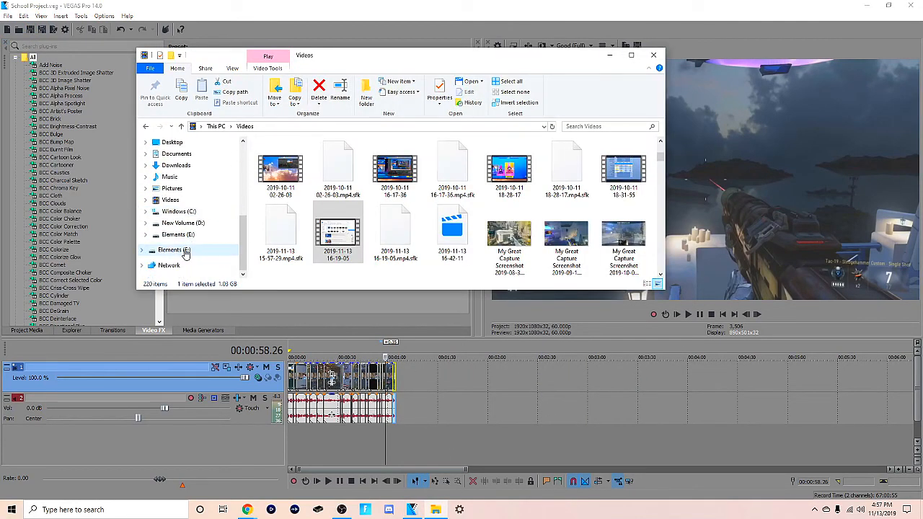
pyautogui.click(174, 249)
pyautogui.doubleClick(287, 157)
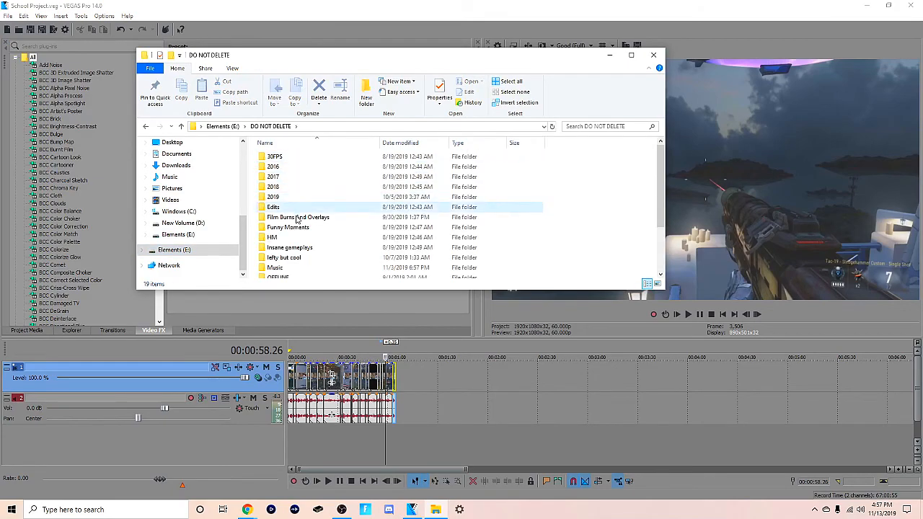
pyautogui.scroll(-2, 287, 205)
pyautogui.doubleClick(275, 202)
pyautogui.moveTo(324, 206); pyautogui.dragTo(532, 416)
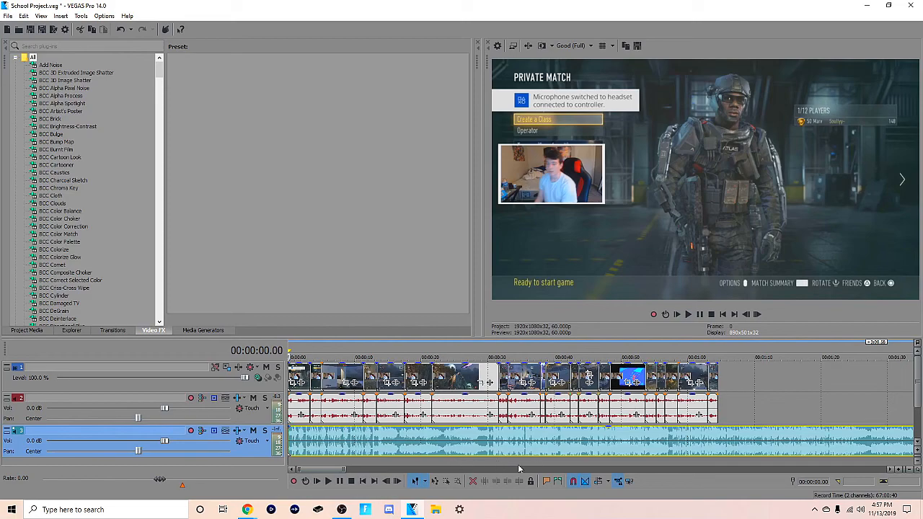
# Step: Lower the music track's volume to -19.0 dB and raise the recording's audio track volume to 2.0 dB
pyautogui.scroll(-5, 518, 460)
pyautogui.moveTo(164, 442); pyautogui.dragTo(93, 448)
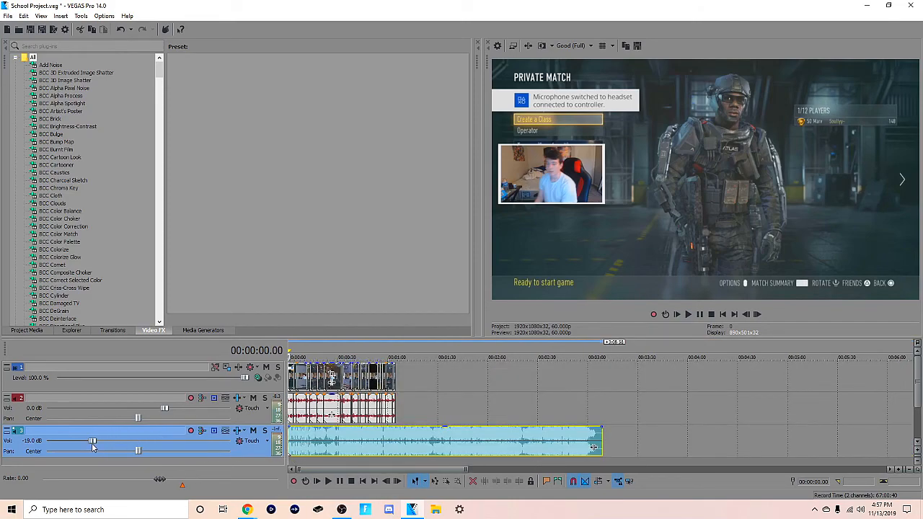
pyautogui.moveTo(164, 412); pyautogui.dragTo(166, 409)
# Step: Apply the My Sat preset of the Saturation Adjust effect to the whole video track
pyautogui.scroll(-20, 144, 238)
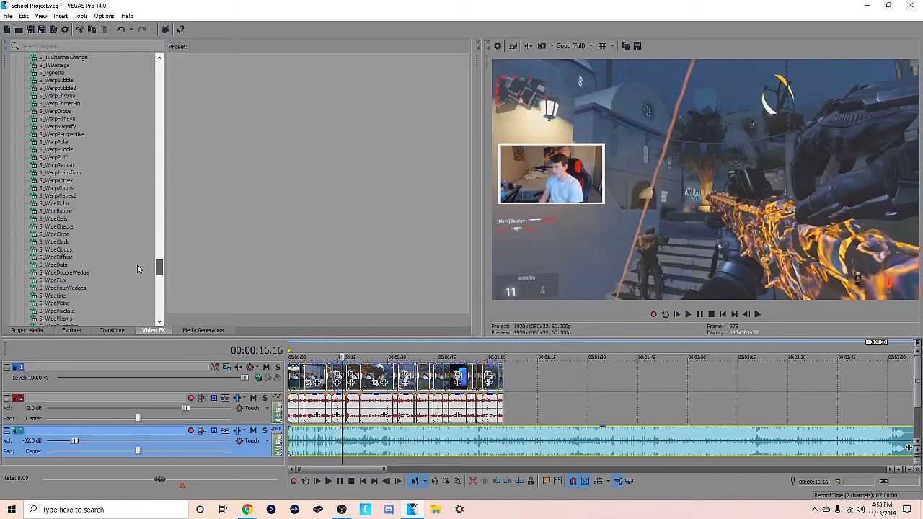
pyautogui.scroll(-8, 138, 269)
pyautogui.scroll(-5, 108, 206)
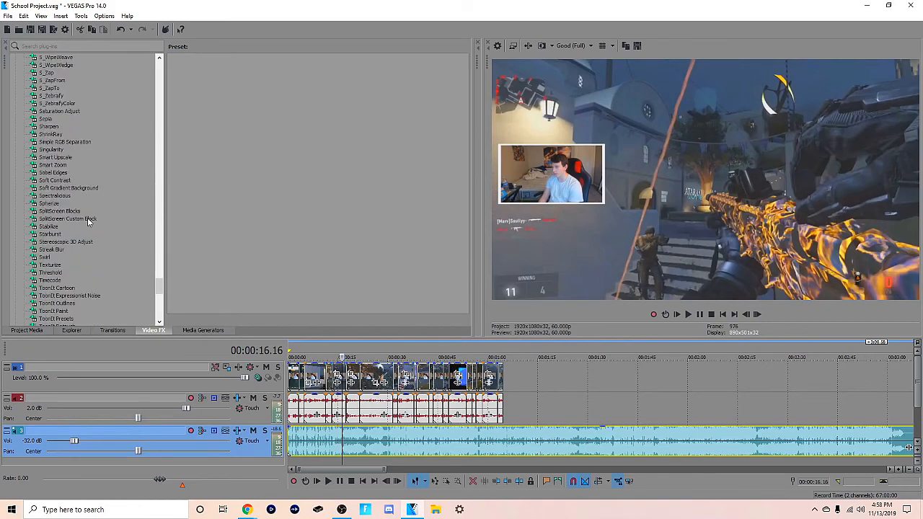
pyautogui.click(61, 112)
pyautogui.click(196, 130)
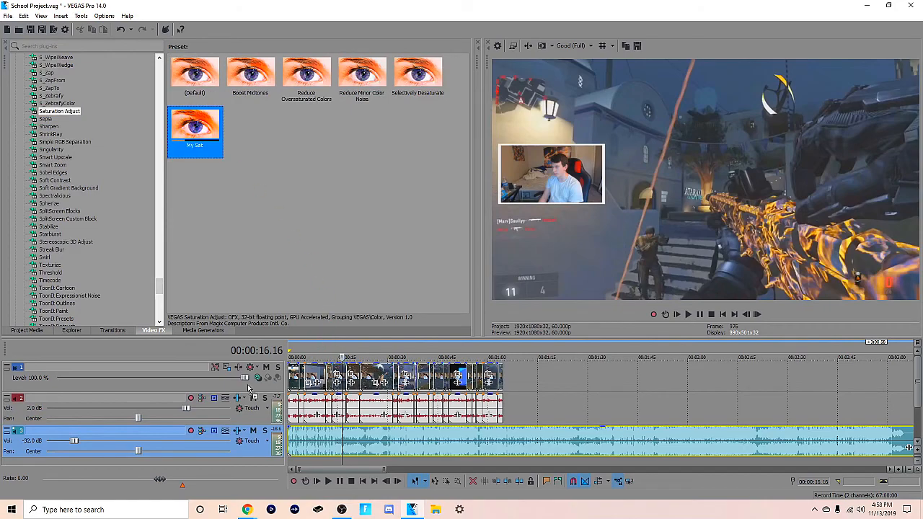
pyautogui.moveTo(248, 388); pyautogui.dragTo(252, 389)
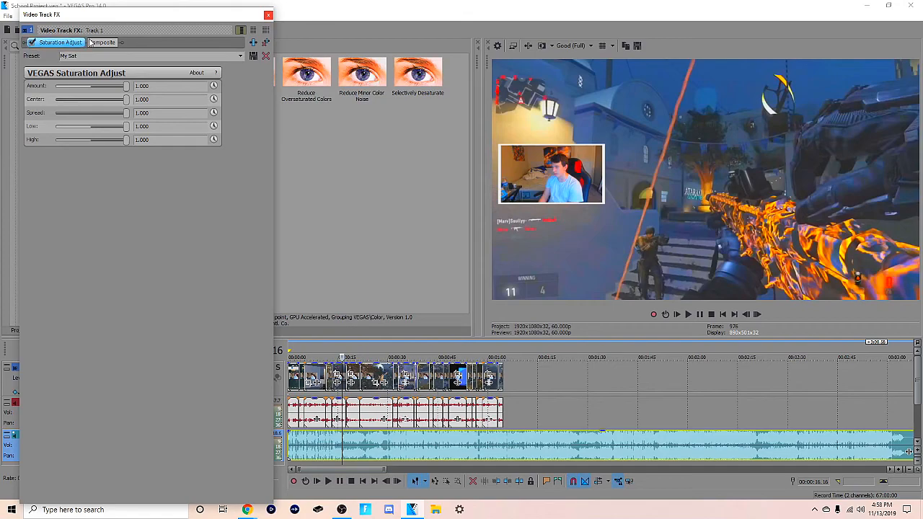
pyautogui.click(268, 16)
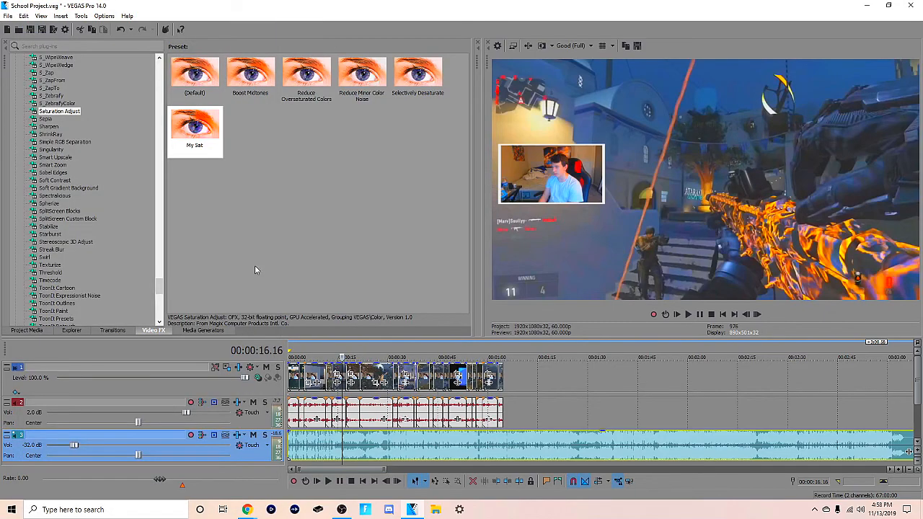
# Step: Add the Sharpen effect with the Medium preset to the video track
pyautogui.click(48, 126)
pyautogui.moveTo(258, 84); pyautogui.dragTo(457, 259)
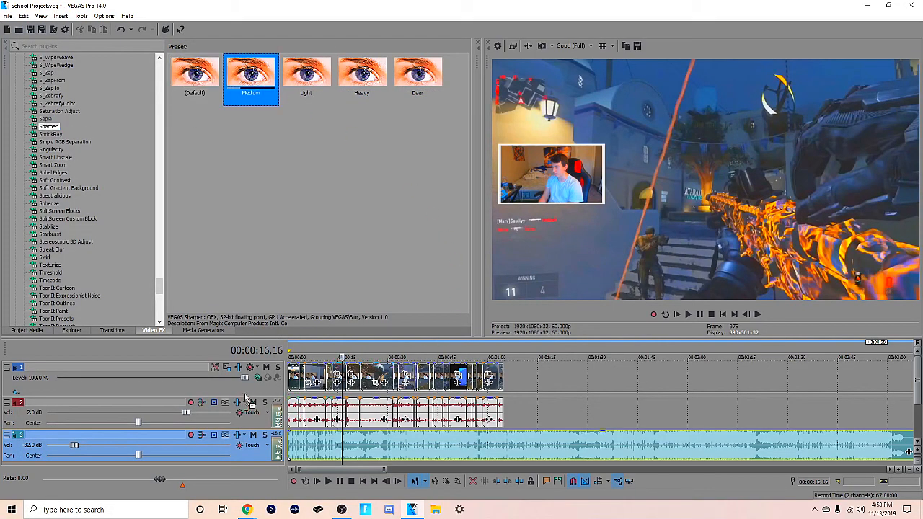
pyautogui.moveTo(245, 400); pyautogui.dragTo(245, 392)
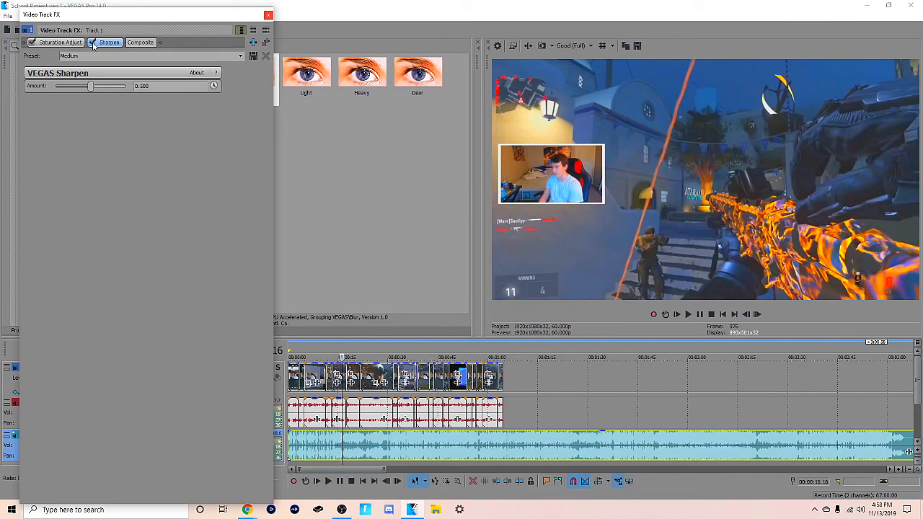
pyautogui.click(268, 15)
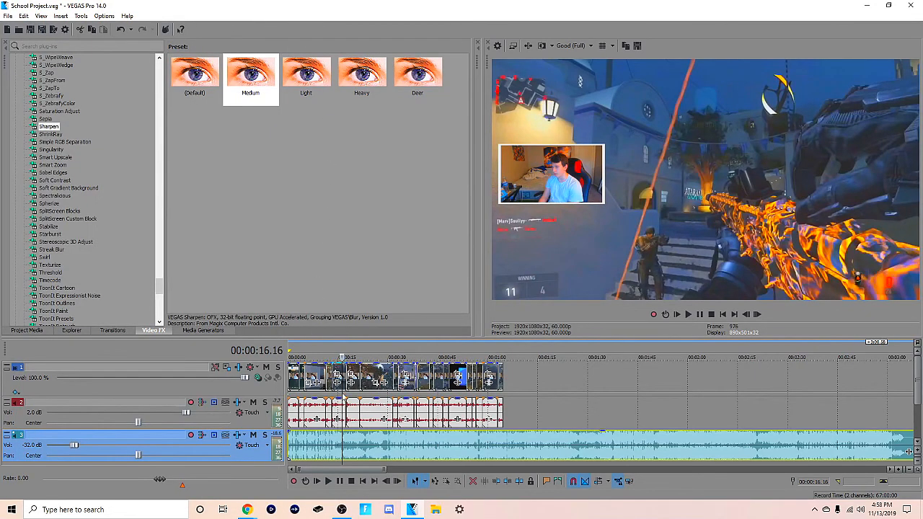
pyautogui.click(366, 376)
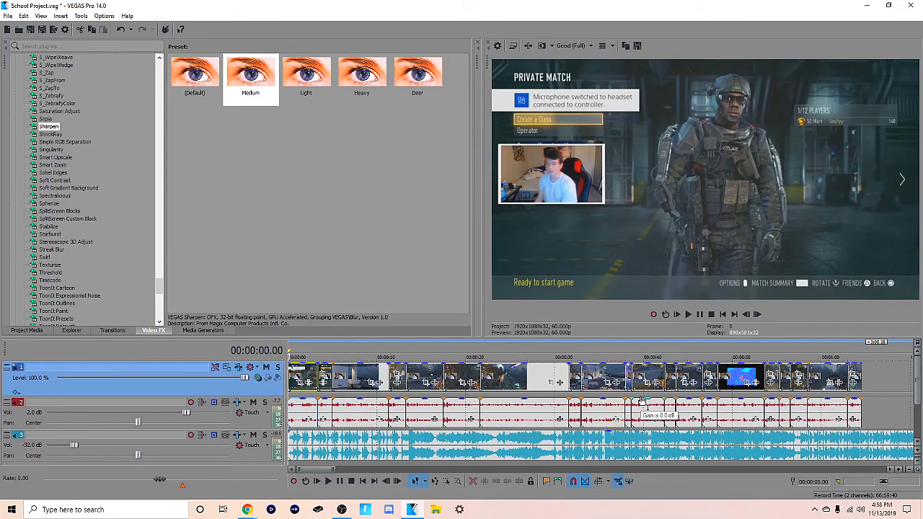
pyautogui.click(303, 390)
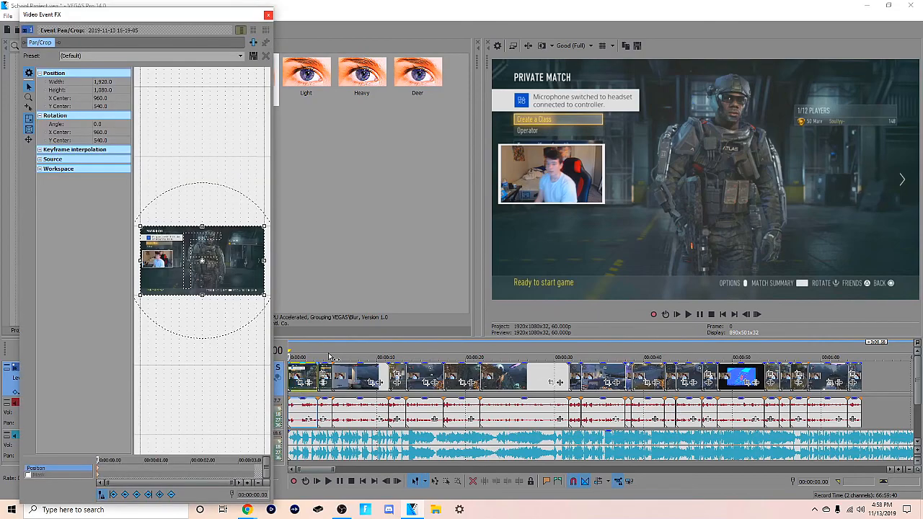
pyautogui.moveTo(263, 300); pyautogui.dragTo(265, 323)
# Step: Insert a new video track above the gameplay and place a (Legacy) Text clip with the Default Text preset at its start
pyautogui.rightClick(260, 363)
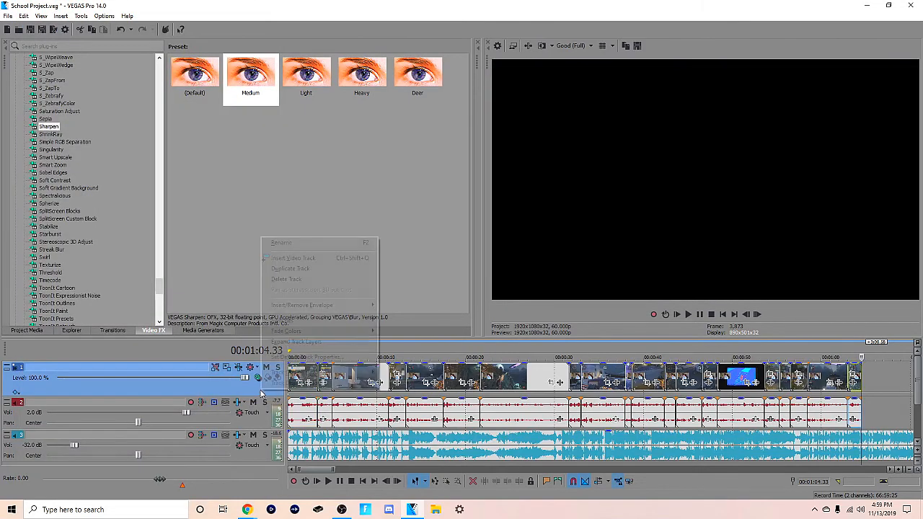
pyautogui.click(295, 258)
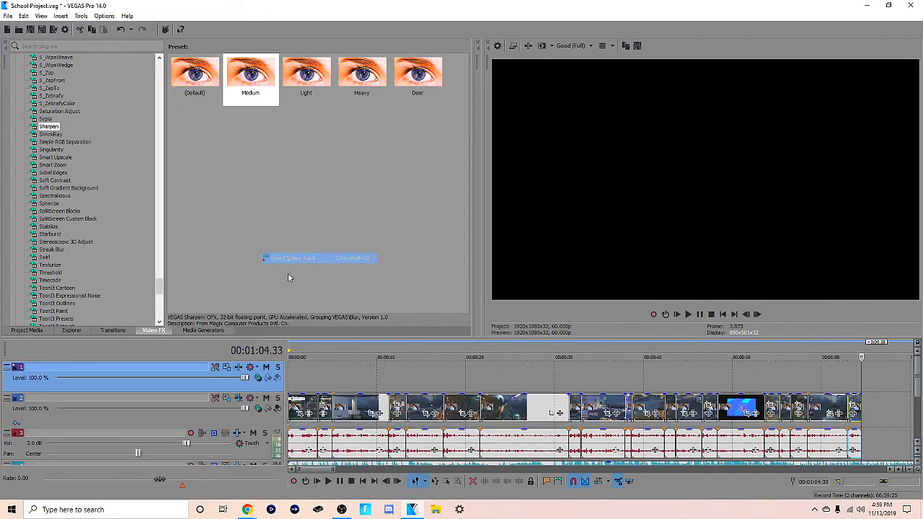
pyautogui.click(220, 328)
pyautogui.moveTo(55, 226); pyautogui.dragTo(317, 380)
# Step: Replace the sample text with "school project" and play back the title over the opening clip
pyautogui.click(360, 281)
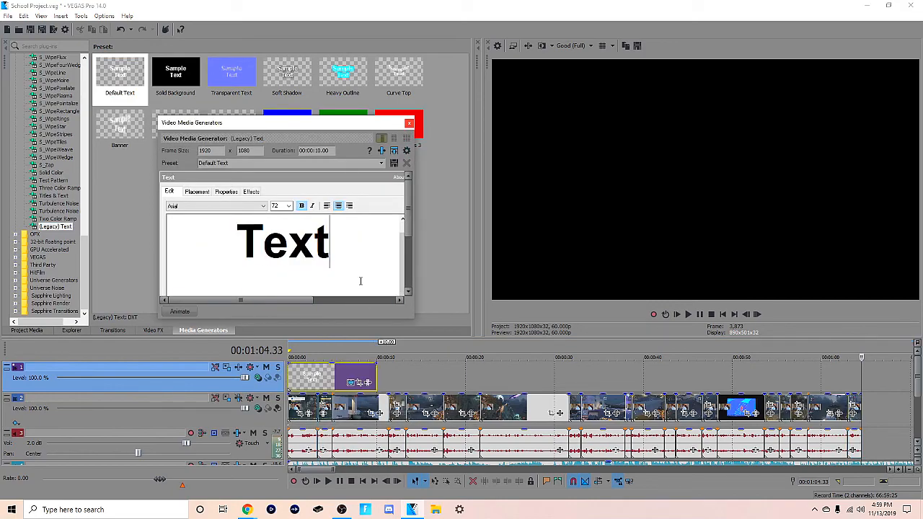
pyautogui.press('BackSpace')
pyautogui.press('BackSpace')
pyautogui.press('BackSpace')
pyautogui.press('BackSpace')
pyautogui.write('scho')
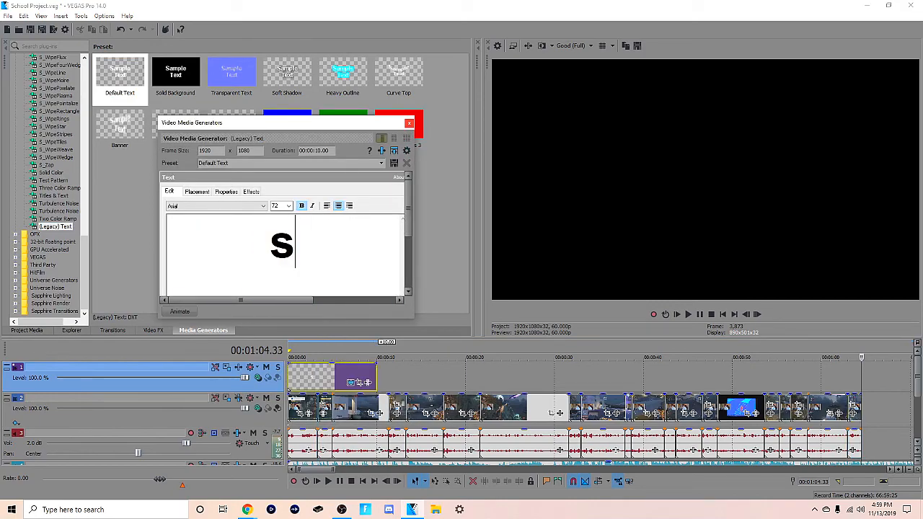
pyautogui.write('ol prok')
pyautogui.press('BackSpace')
pyautogui.write('ject')
pyautogui.moveTo(203, 261); pyautogui.dragTo(246, 339)
pyautogui.click(690, 314)
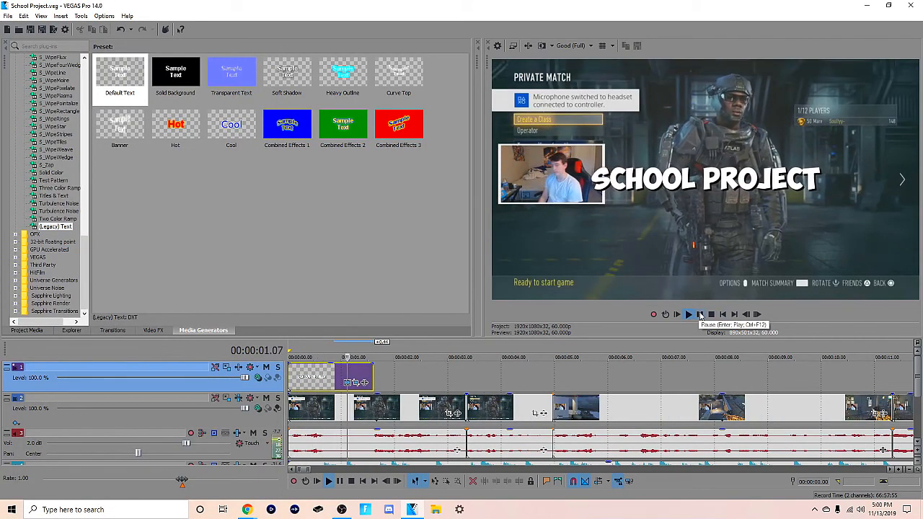
pyautogui.click(699, 314)
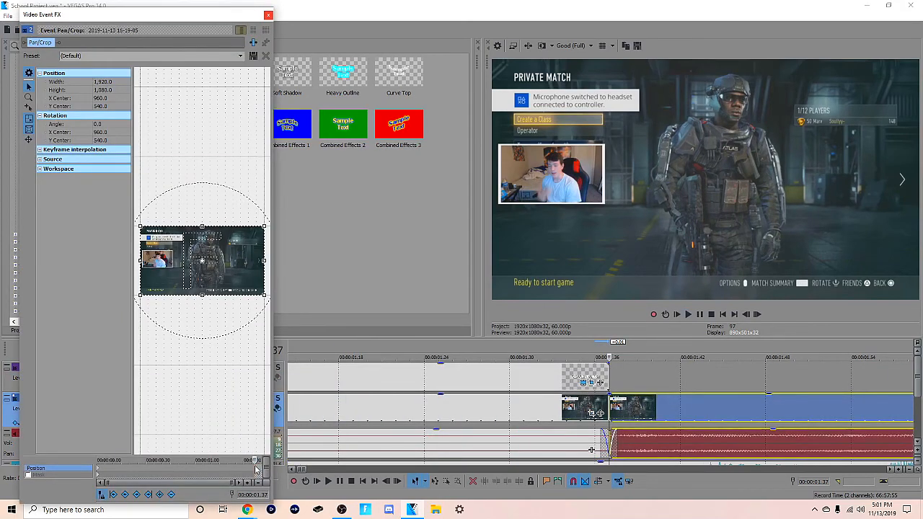
# Step: Animate a slow zoom on the opening gameplay clip by shrinking its crop frame to about 1,877.9 x 1,056.3 at 00:00:01.37, and preview it
pyautogui.scroll(5, 183, 383)
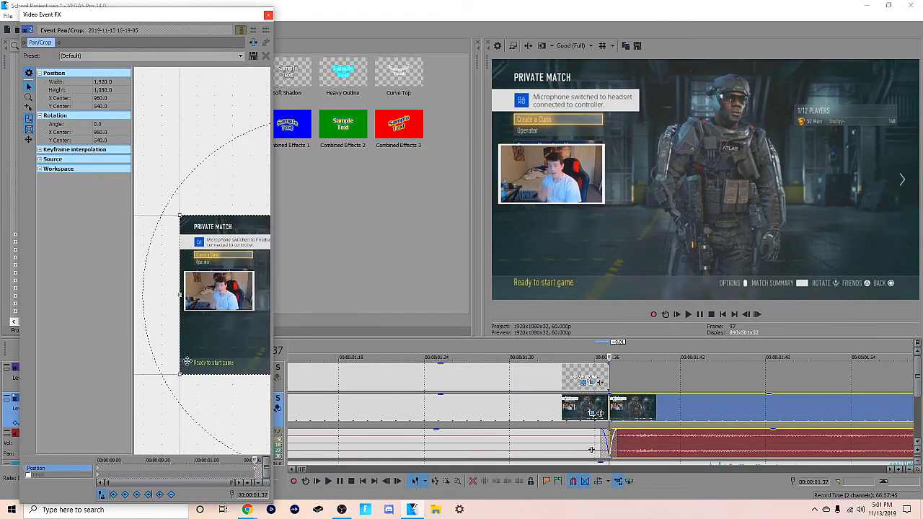
pyautogui.scroll(-1, 171, 349)
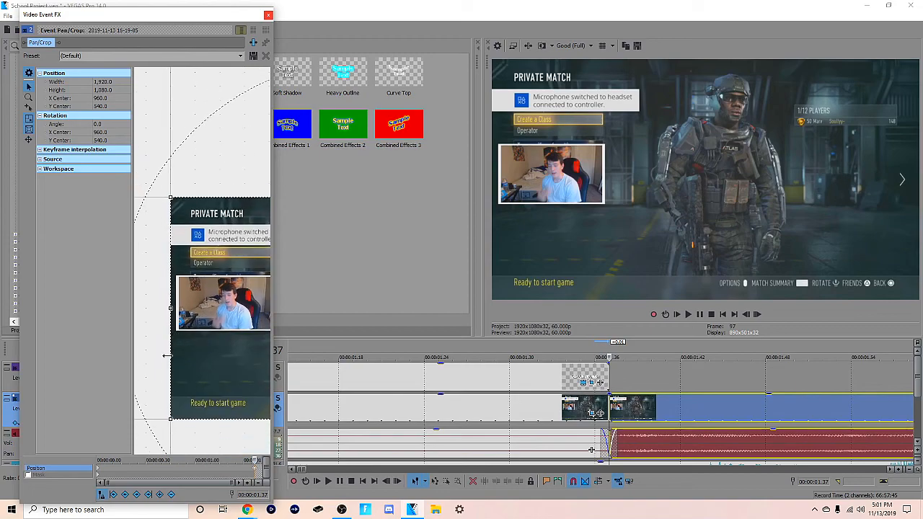
pyautogui.moveTo(171, 420); pyautogui.dragTo(175, 417)
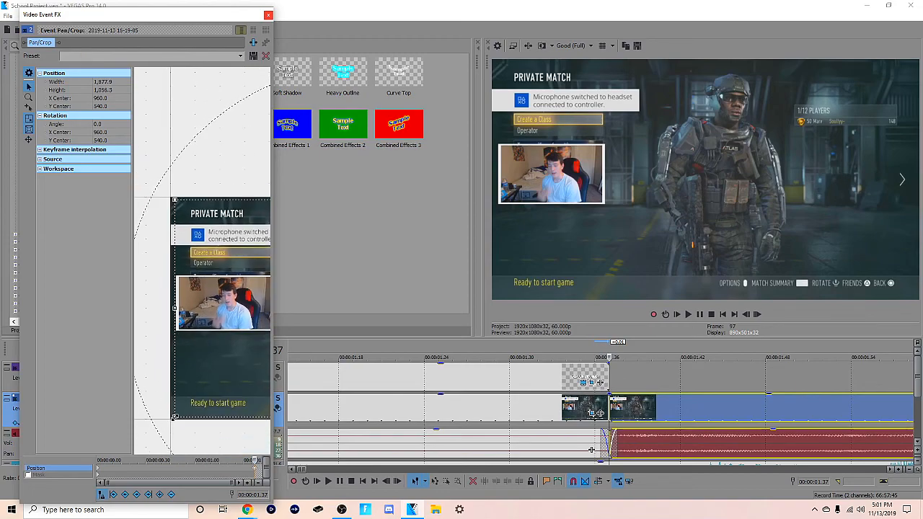
pyautogui.hotkey('ctrl', 'z')
pyautogui.press('Home')
pyautogui.click(688, 315)
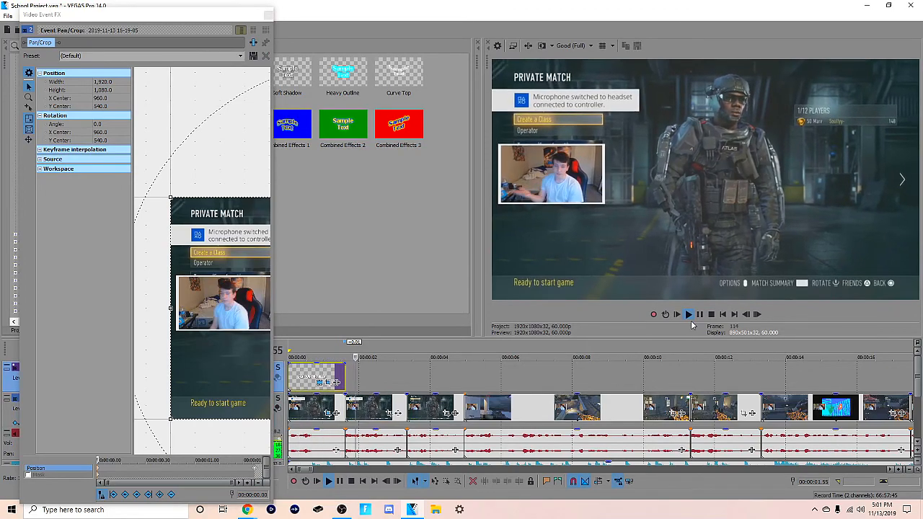
pyautogui.click(267, 14)
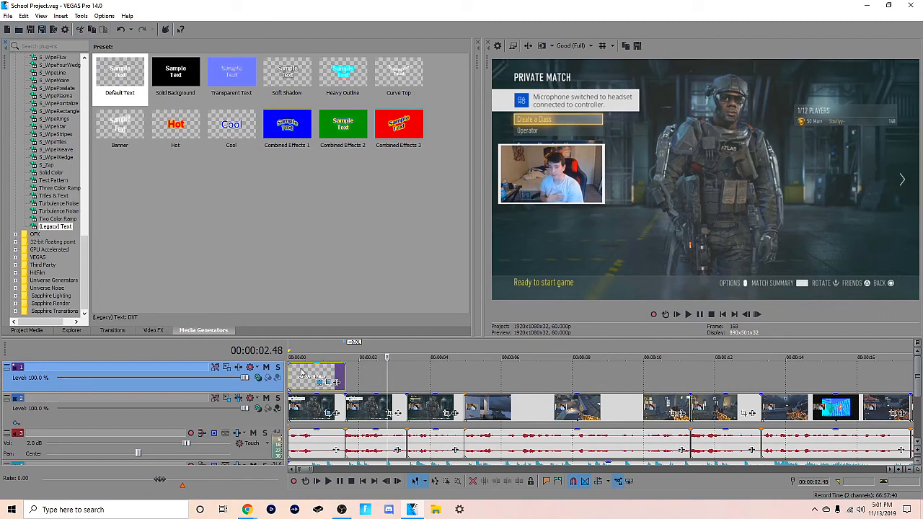
# Step: Change the text color of the school project title to bright green
pyautogui.press('space')
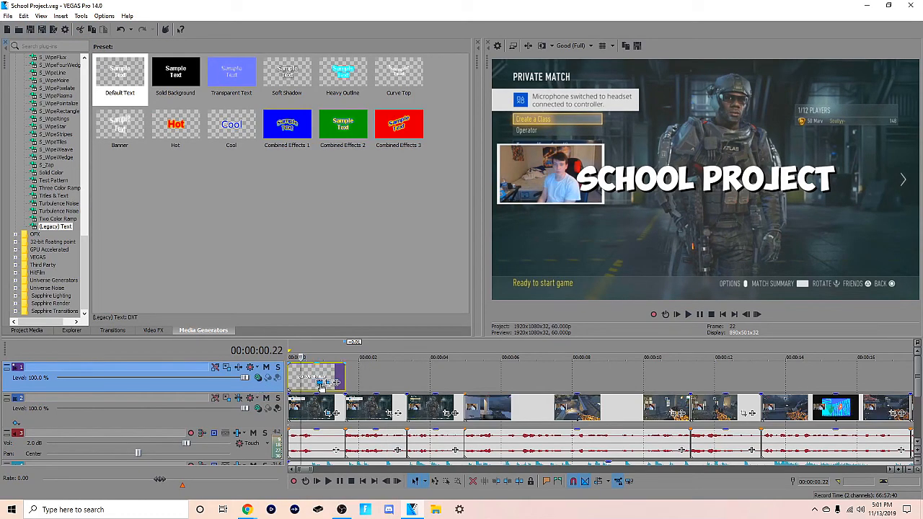
pyautogui.click(321, 387)
pyautogui.click(226, 191)
pyautogui.click(220, 247)
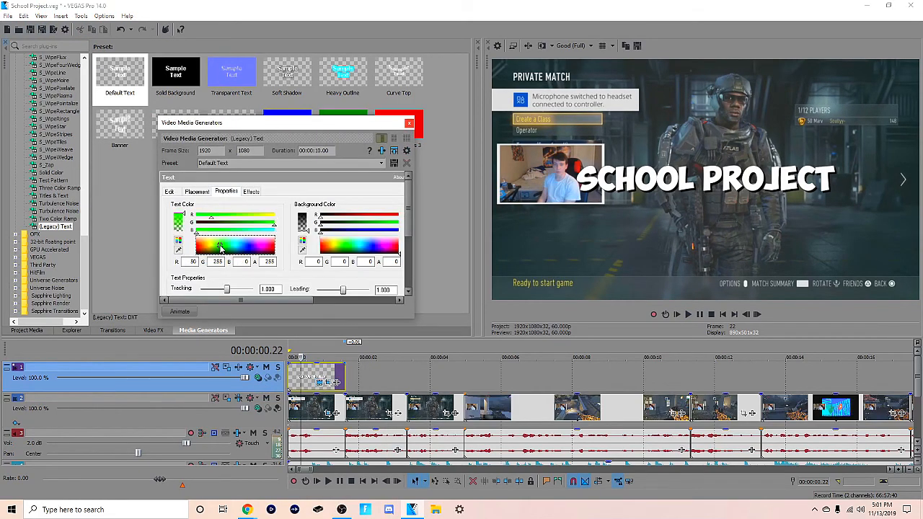
pyautogui.click(408, 124)
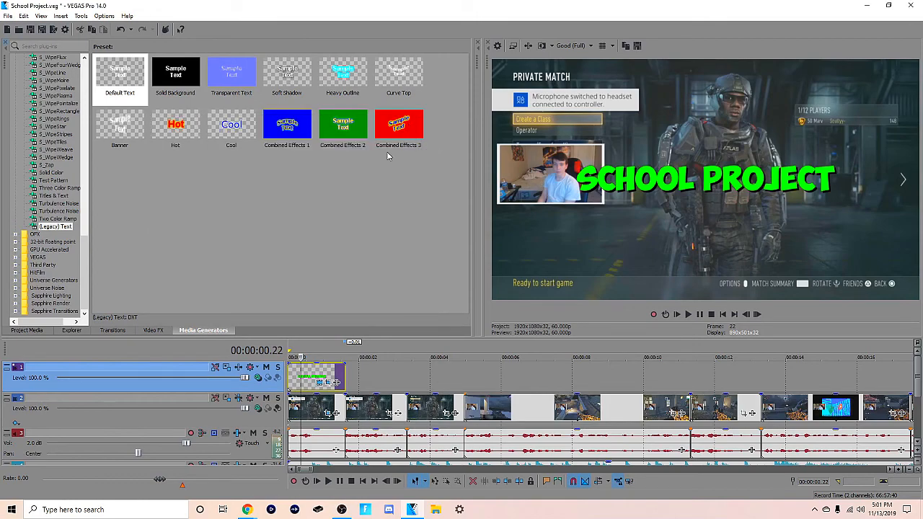
# Step: Apply the default Color Corrector (Secondary) effect to the title clip and set its saturation to 3.000
pyautogui.click(152, 330)
pyautogui.moveTo(161, 294); pyautogui.dragTo(175, 148)
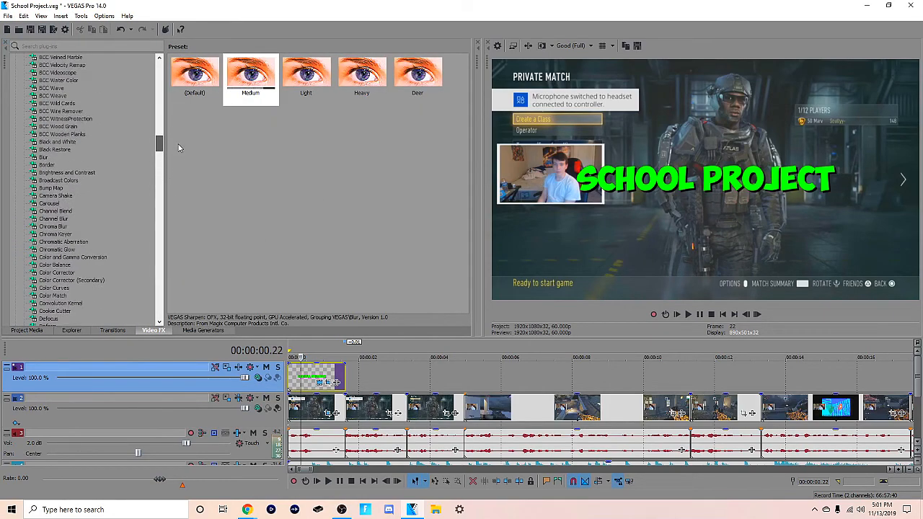
pyautogui.scroll(-5, 72, 108)
pyautogui.click(65, 84)
pyautogui.moveTo(65, 84); pyautogui.dragTo(317, 379)
pyautogui.moveTo(88, 125); pyautogui.dragTo(305, 130)
# Step: Animate the title's Rotate hue and set it to 360.000 in a keyframe at 00:00:01.37
pyautogui.click(224, 111)
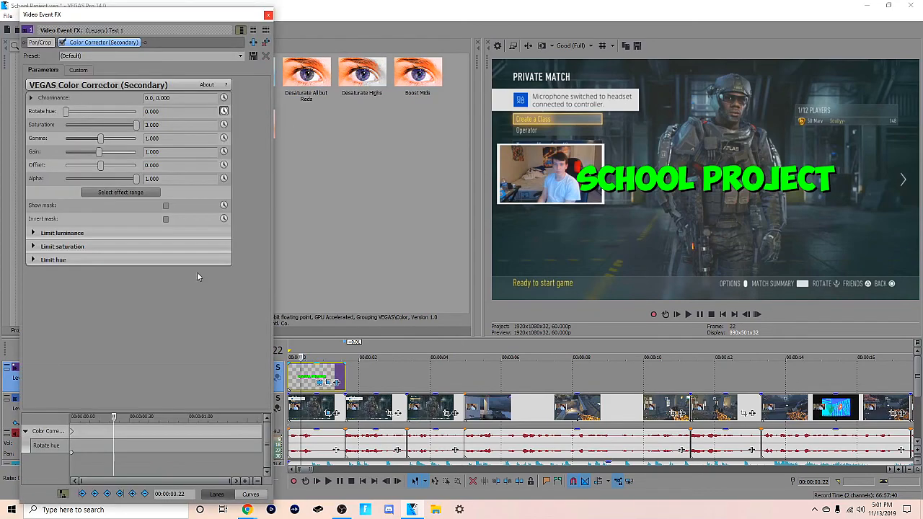
pyautogui.click(262, 436)
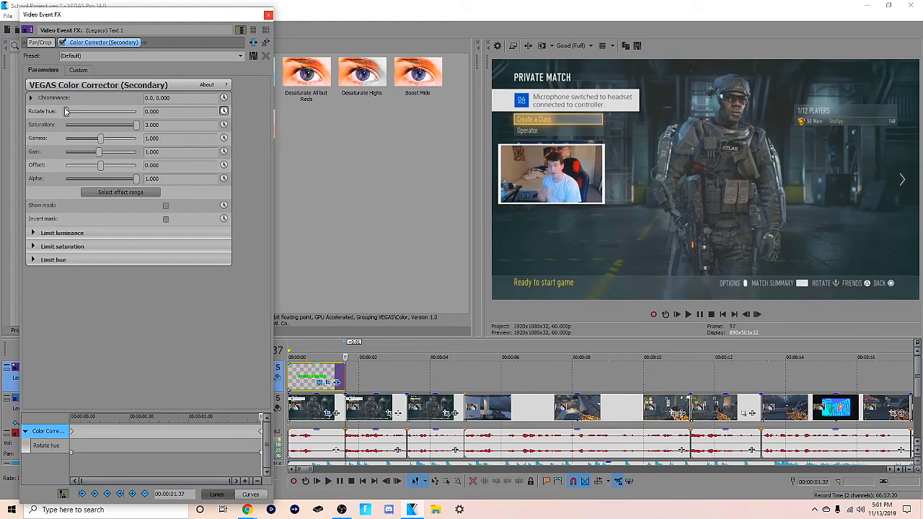
pyautogui.moveTo(65, 111); pyautogui.dragTo(186, 113)
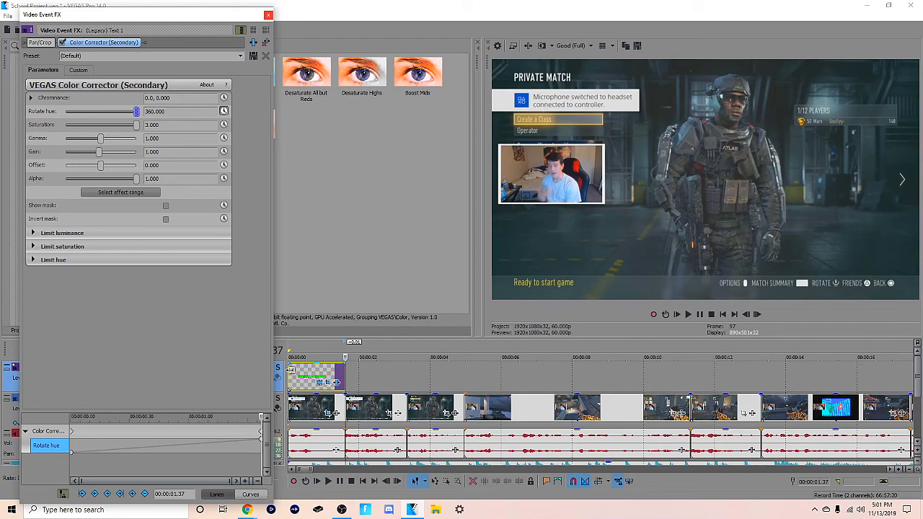
# Step: Play back the opening seconds repeatedly to check the title's color-cycling animation
pyautogui.click(293, 372)
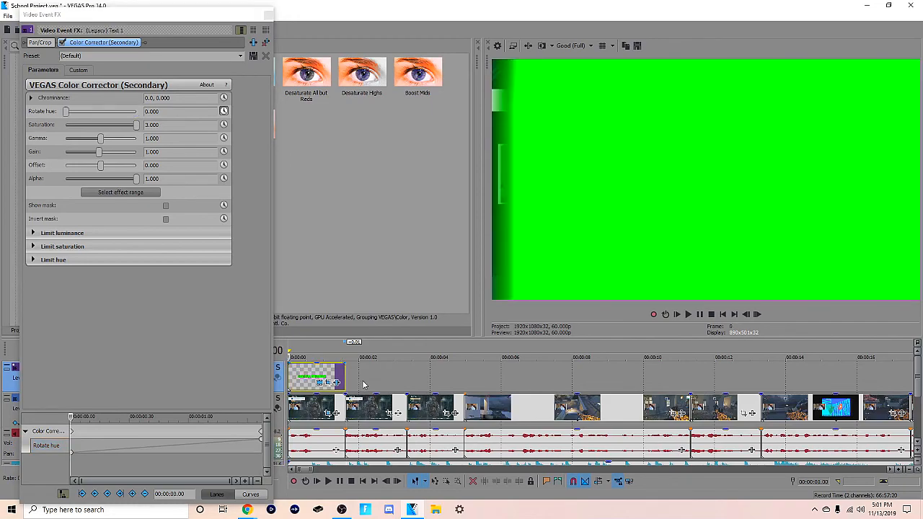
pyautogui.click(688, 315)
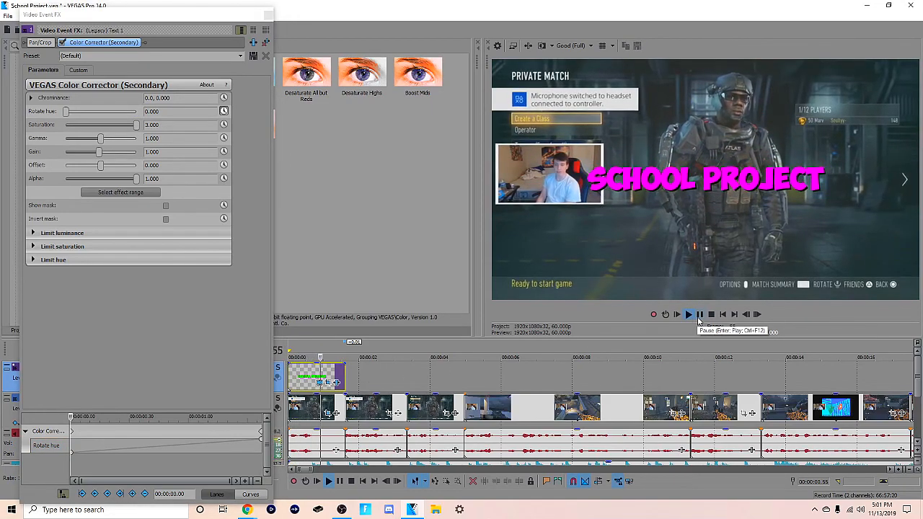
pyautogui.click(699, 315)
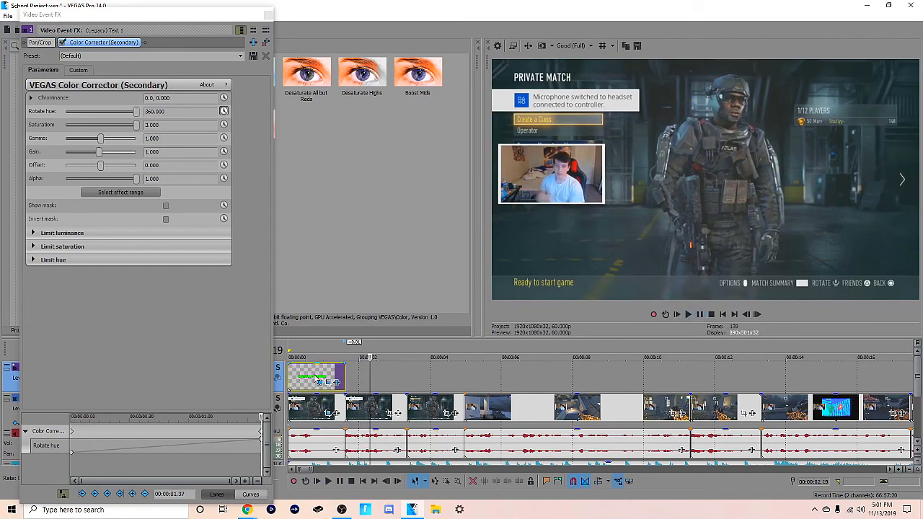
pyautogui.click(295, 377)
pyautogui.click(688, 315)
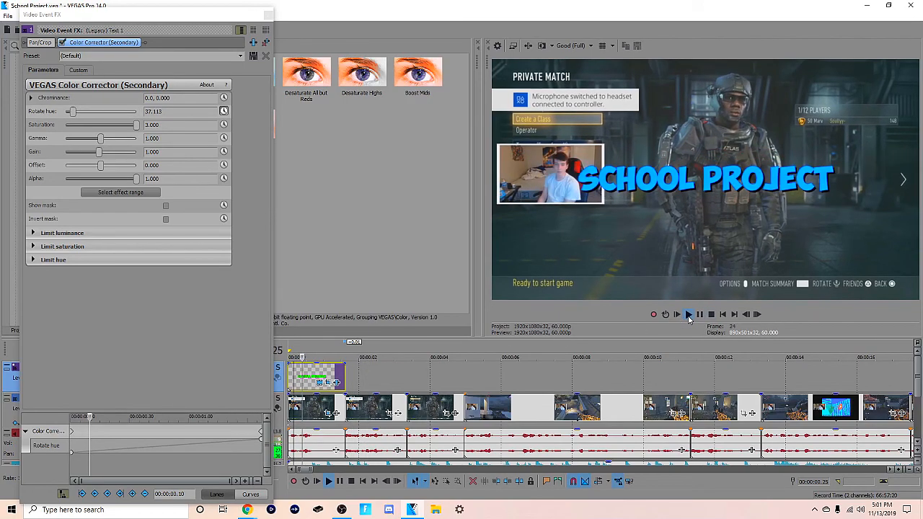
pyautogui.press('space')
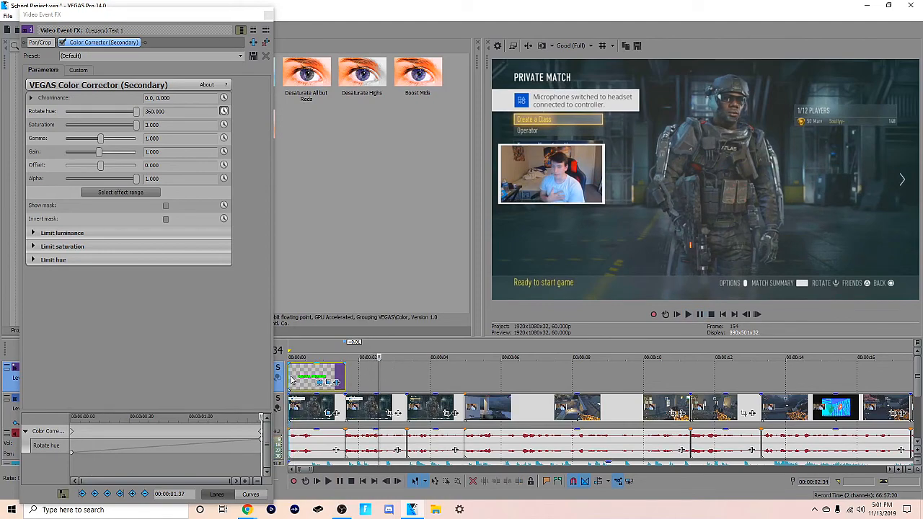
pyautogui.click(292, 380)
pyautogui.click(695, 313)
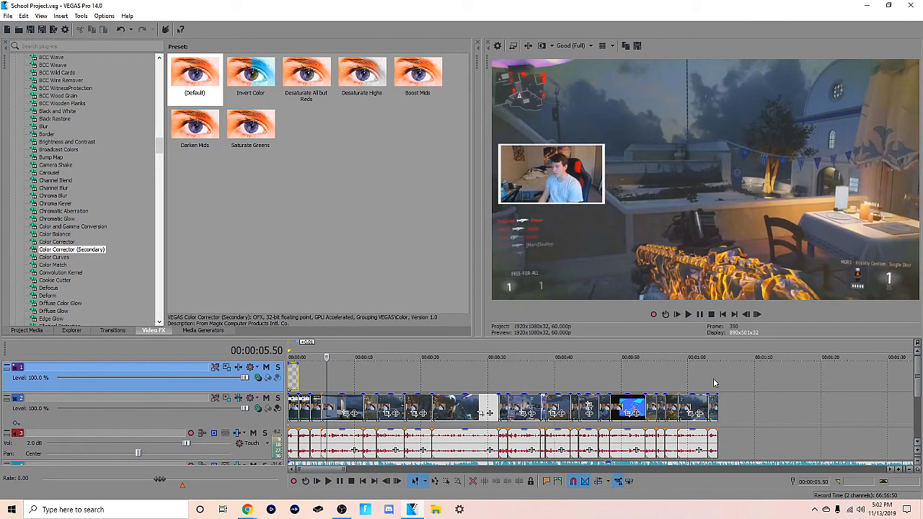
# Step: Split the background music just past the end of the last video clip and delete the leftover part
pyautogui.moveTo(714, 383); pyautogui.dragTo(300, 381)
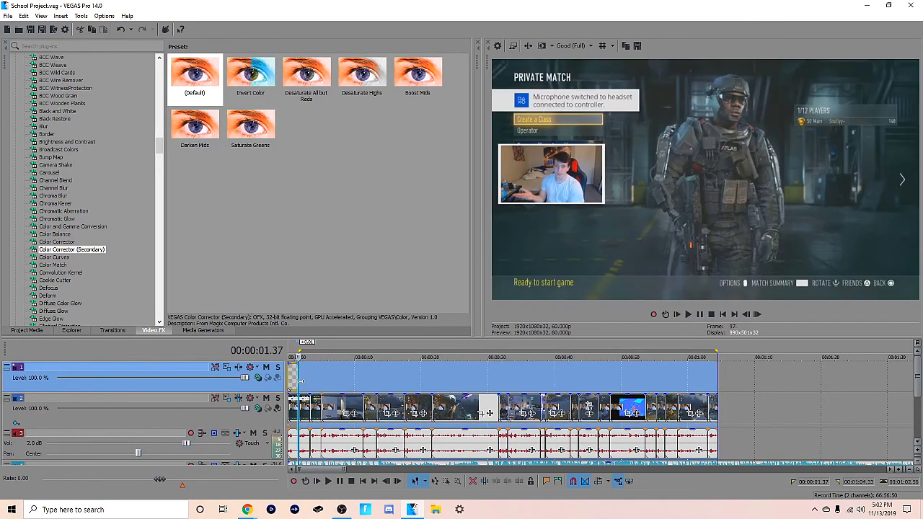
pyautogui.press('End')
pyautogui.scroll(-3, 300, 380)
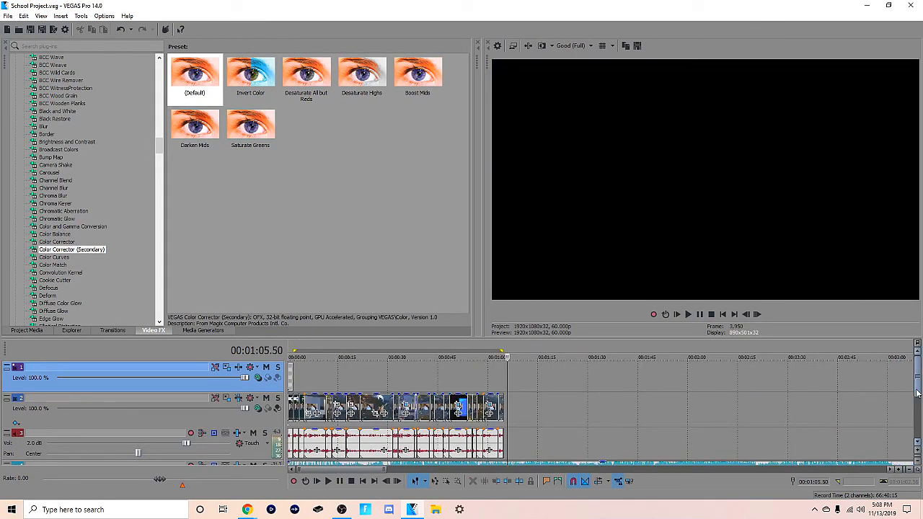
pyautogui.moveTo(916, 391); pyautogui.dragTo(917, 400)
pyautogui.scroll(6, 551, 419)
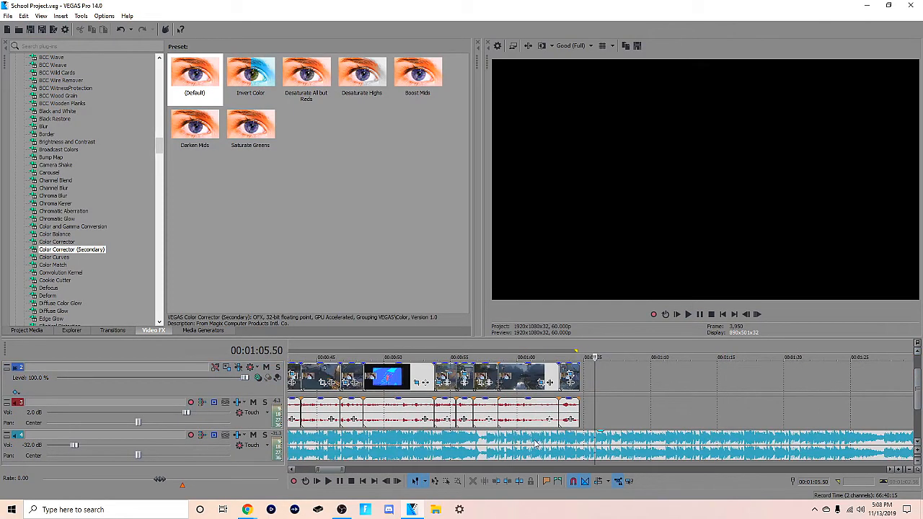
pyautogui.click(598, 441)
pyautogui.press('s')
pyautogui.click(612, 442)
pyautogui.rightClick(612, 441)
pyautogui.click(631, 248)
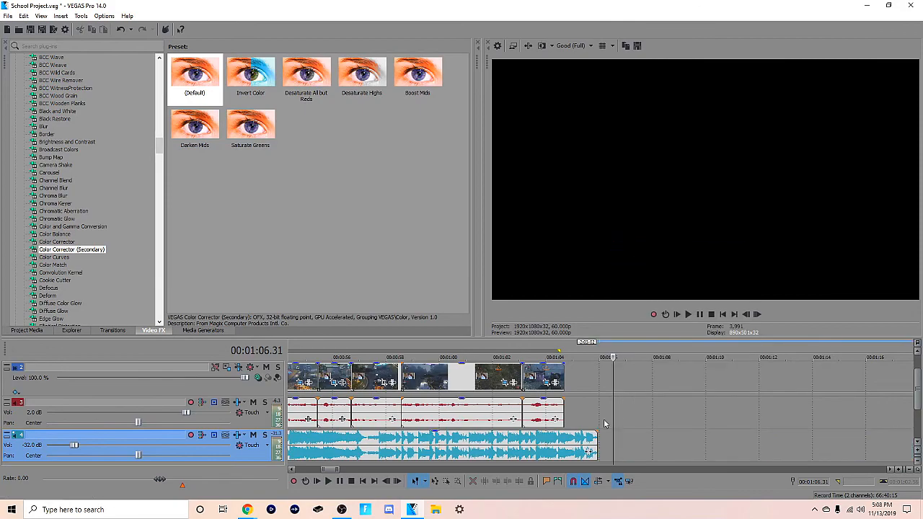
# Step: Add a fade-out to the end of the background music, beginning around the end of the last video clip
pyautogui.moveTo(596, 433); pyautogui.dragTo(568, 435)
pyautogui.click(565, 437)
pyautogui.scroll(-3, 585, 452)
pyautogui.scroll(-4, 585, 452)
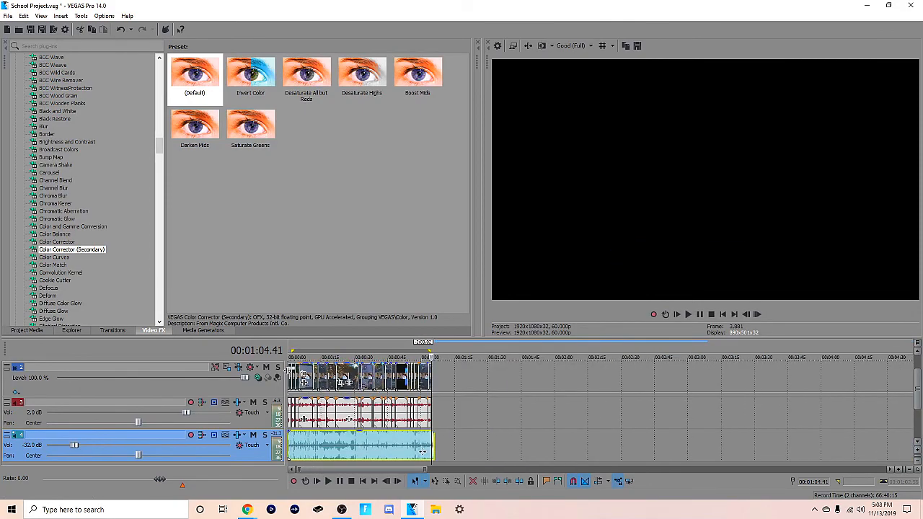
# Step: Apply the default Black and White effect to the gameplay clip at 00:00:32.02
pyautogui.scroll(7, 422, 452)
pyautogui.click(315, 369)
pyautogui.press('Home')
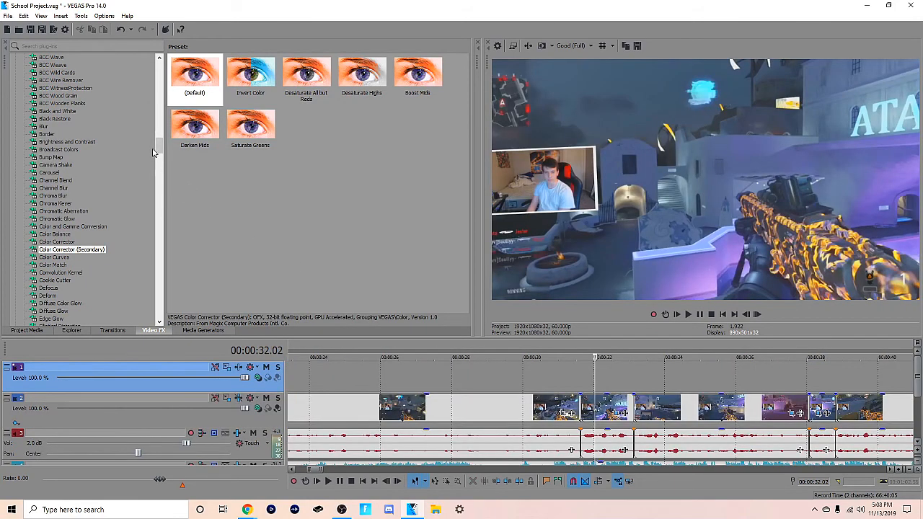
pyautogui.scroll(2, 154, 151)
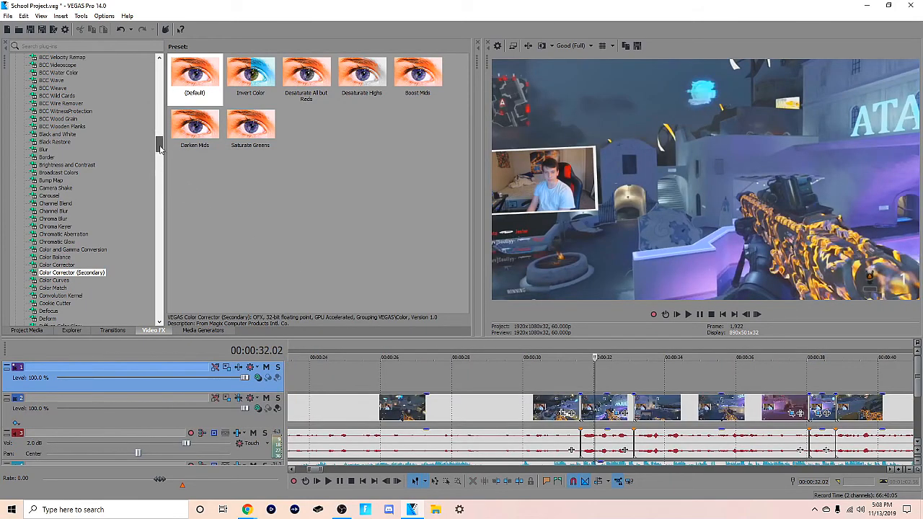
pyautogui.click(58, 157)
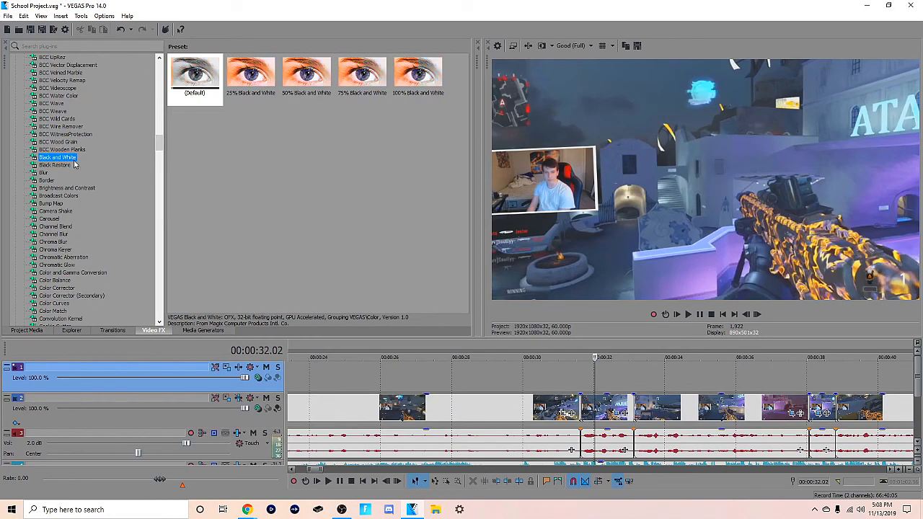
pyautogui.moveTo(205, 82); pyautogui.dragTo(221, 82)
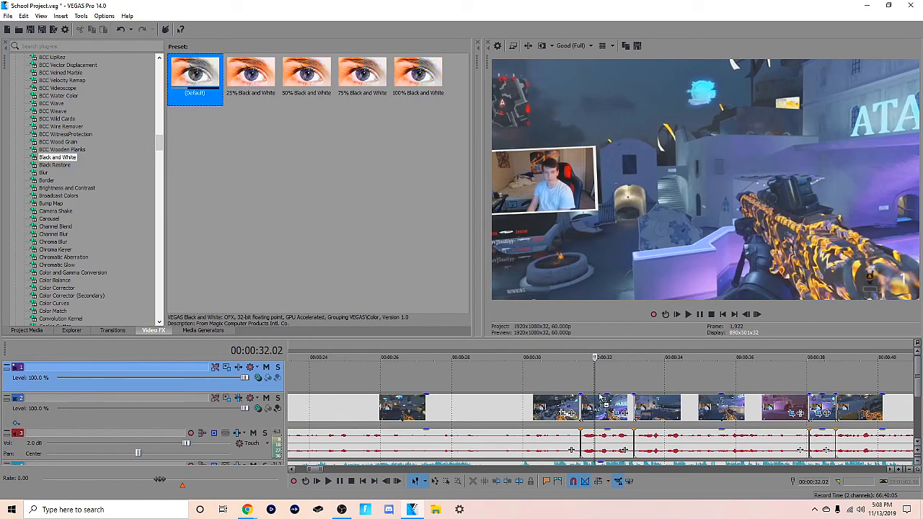
pyautogui.moveTo(605, 398); pyautogui.dragTo(604, 404)
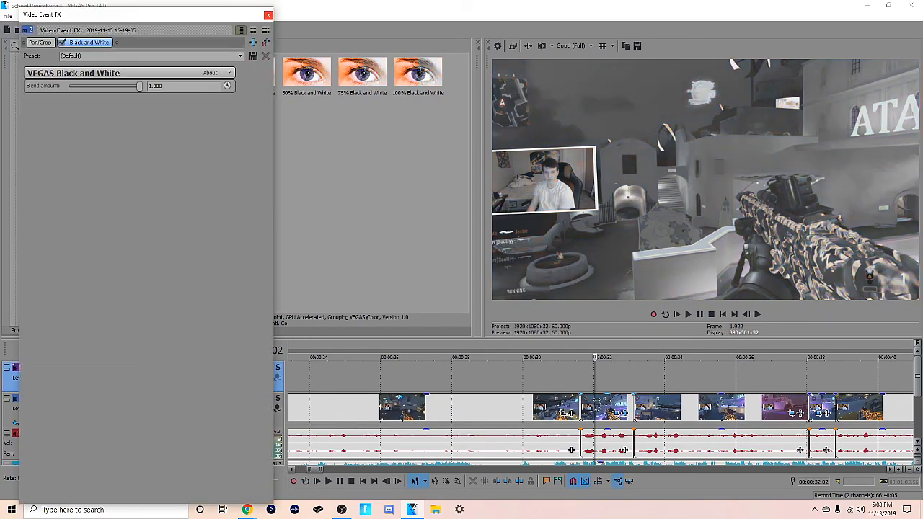
# Step: Keyframe the Black and White blend amount to rise from its minimum at the clip's start to 1.000 at its end
pyautogui.click(227, 86)
pyautogui.click(68, 431)
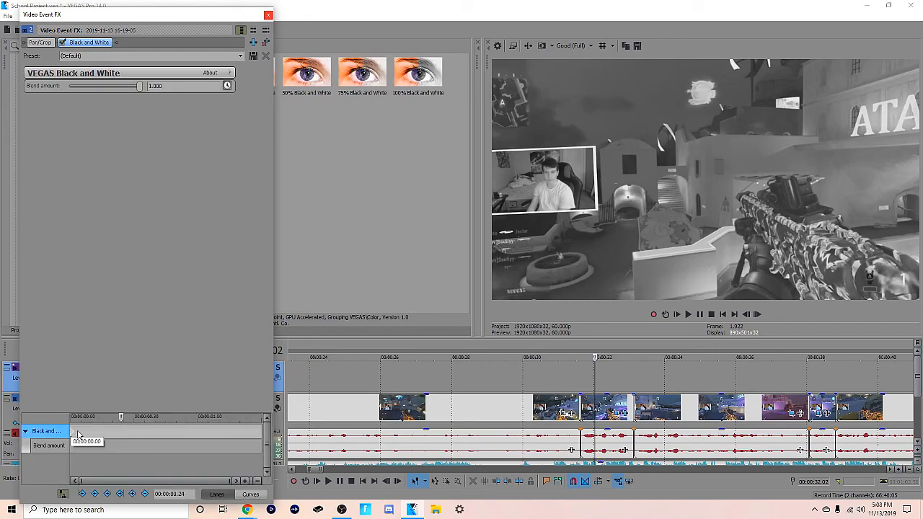
pyautogui.click(71, 431)
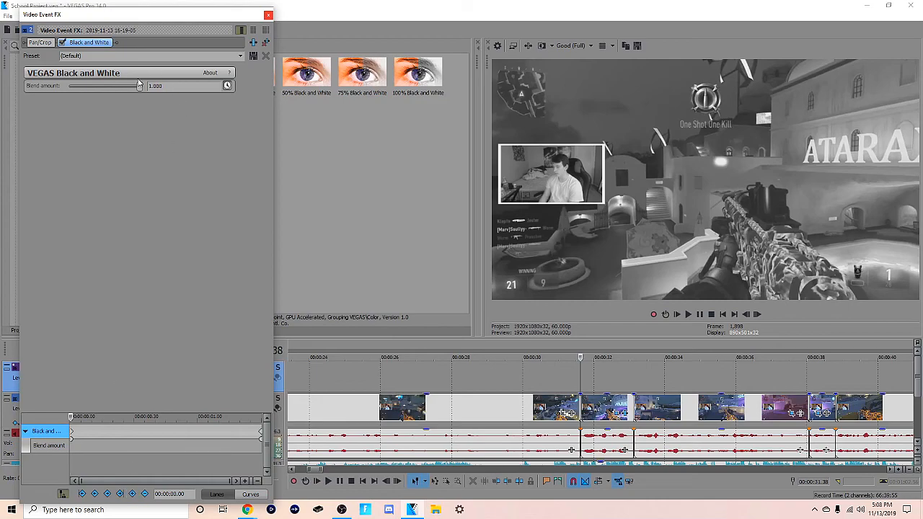
pyautogui.moveTo(139, 85); pyautogui.dragTo(2, 94)
pyautogui.click(757, 315)
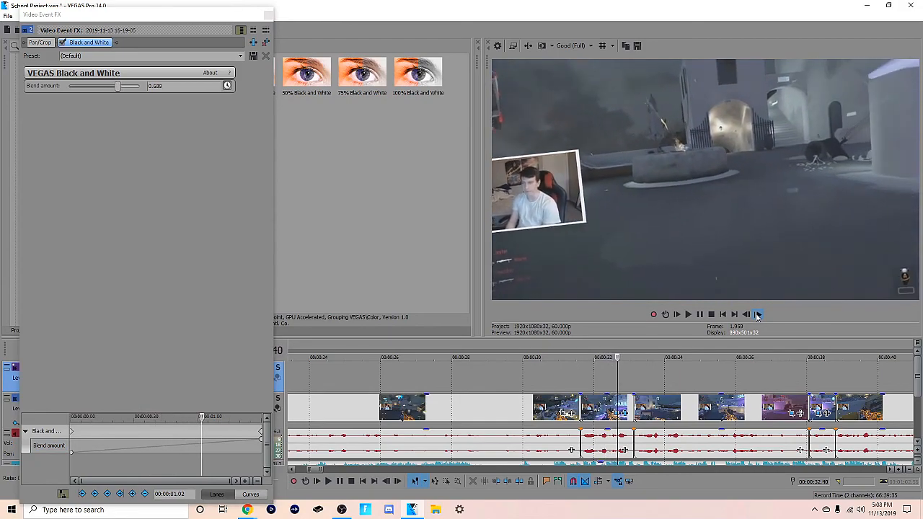
pyautogui.click(264, 16)
# Step: Apply the default BCC Rain effect to the same black-and-white gameplay clip
pyautogui.moveTo(158, 127); pyautogui.dragTo(158, 108)
pyautogui.scroll(-1, 48, 226)
pyautogui.click(49, 265)
pyautogui.click(176, 82)
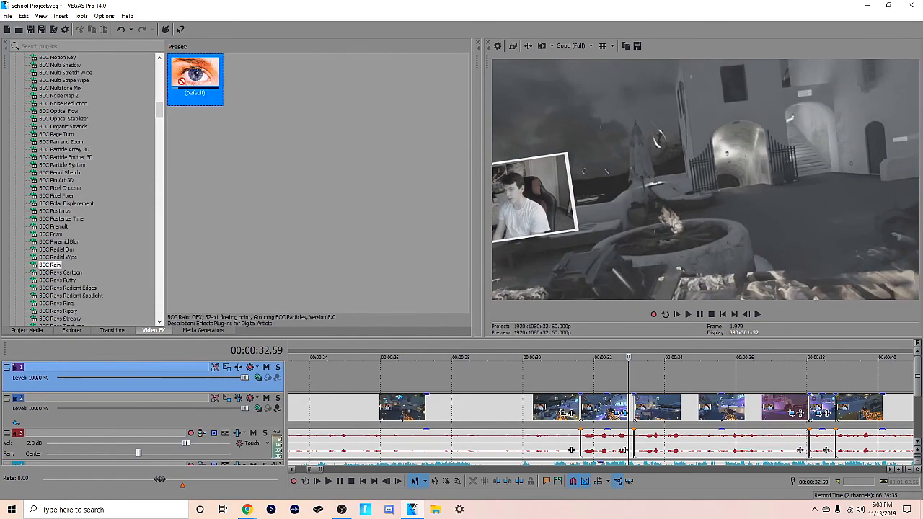
pyautogui.moveTo(567, 394); pyautogui.dragTo(595, 413)
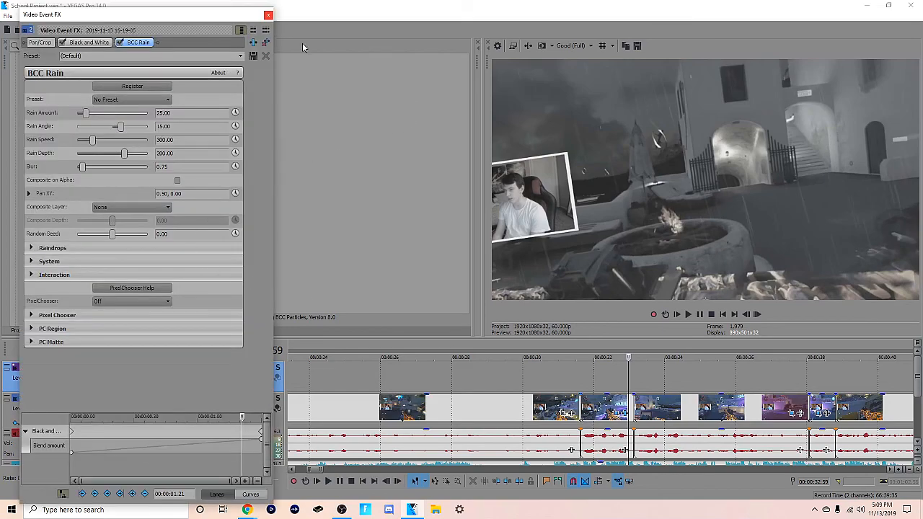
pyautogui.click(268, 16)
# Step: Split the background music at both ends of the rain clip and delete the section between the cuts
pyautogui.scroll(-3, 577, 447)
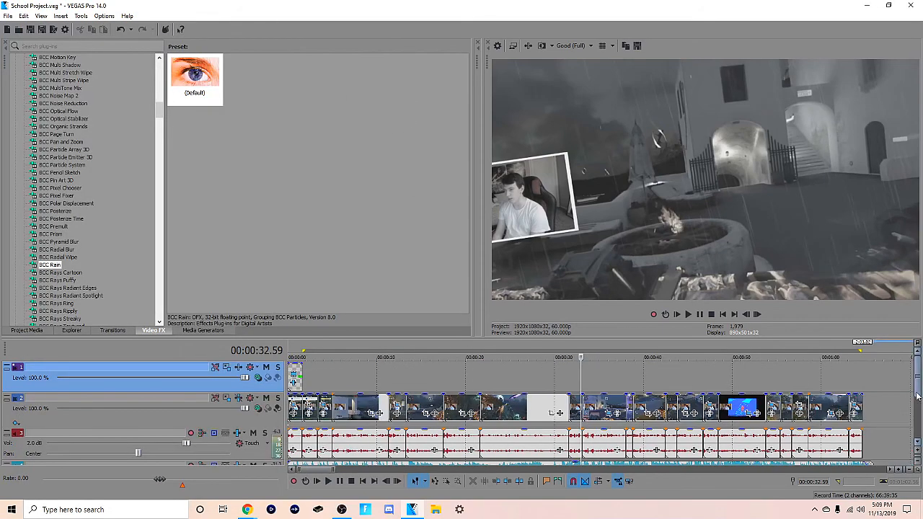
pyautogui.moveTo(919, 393); pyautogui.dragTo(918, 408)
pyautogui.click(579, 442)
pyautogui.press('s')
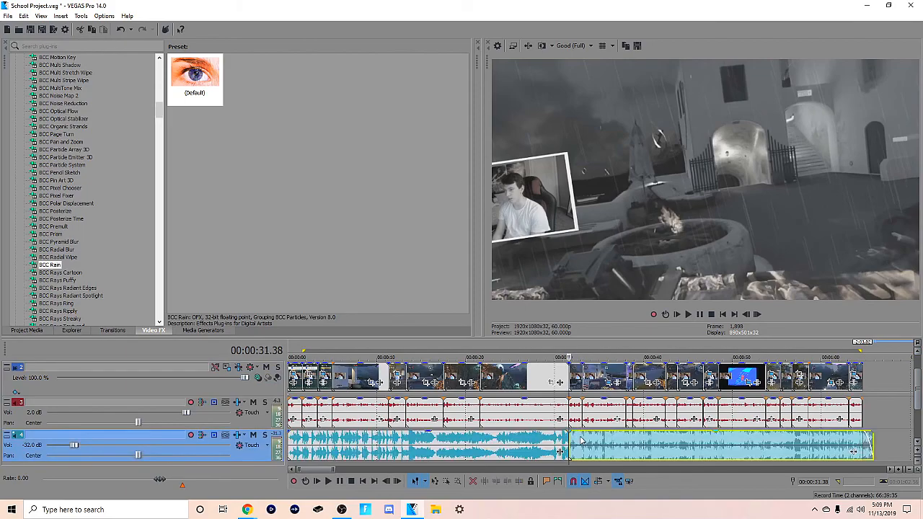
pyautogui.press('s')
pyautogui.rightClick(575, 439)
pyautogui.click(600, 243)
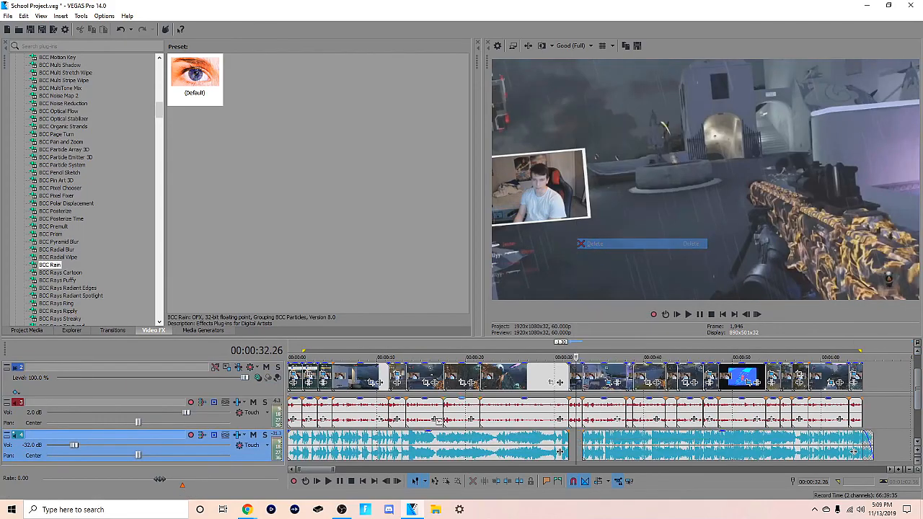
# Step: Switch to File Explorer, open Sound Effects in DO NOT DELETE on Elements (E:), and add the Sad Violin file to the timeline at the music gap
pyautogui.click(435, 513)
pyautogui.click(175, 234)
pyautogui.doubleClick(289, 153)
pyautogui.scroll(-3, 315, 233)
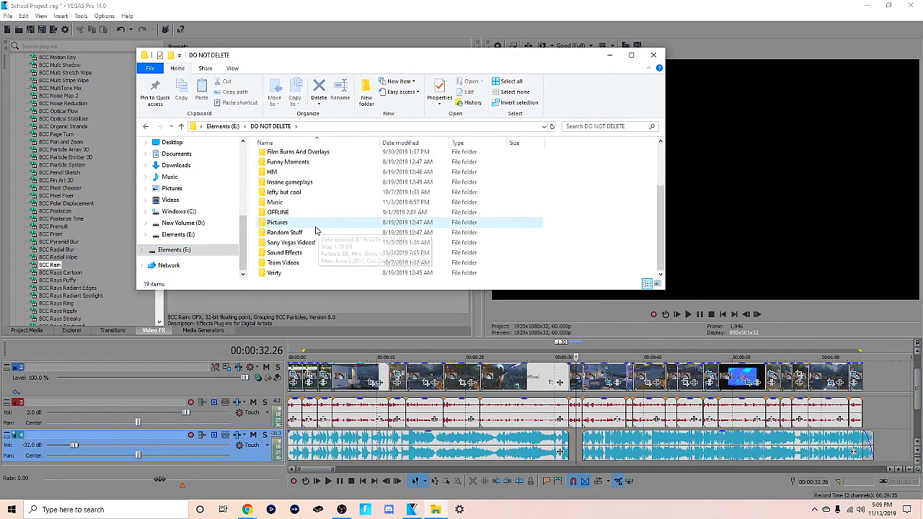
pyautogui.doubleClick(289, 254)
pyautogui.scroll(-4, 317, 245)
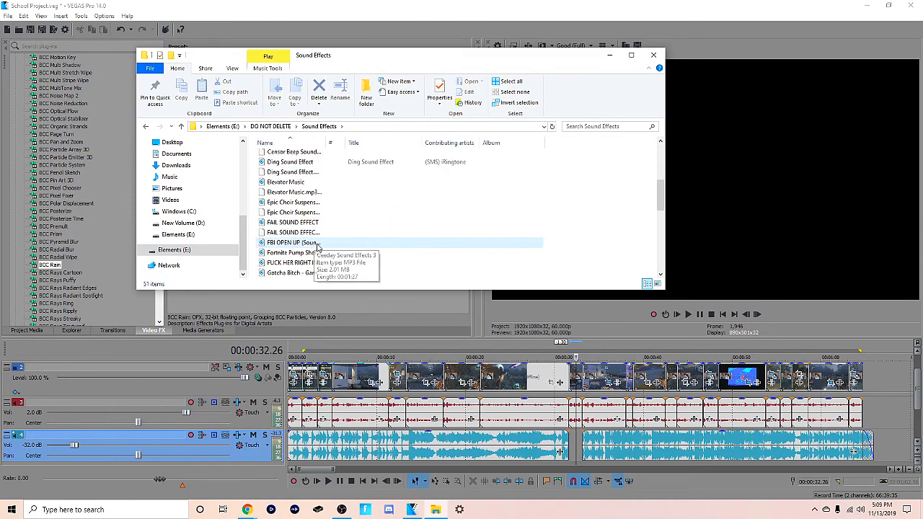
pyautogui.scroll(-4, 326, 247)
pyautogui.moveTo(294, 252); pyautogui.dragTo(582, 446)
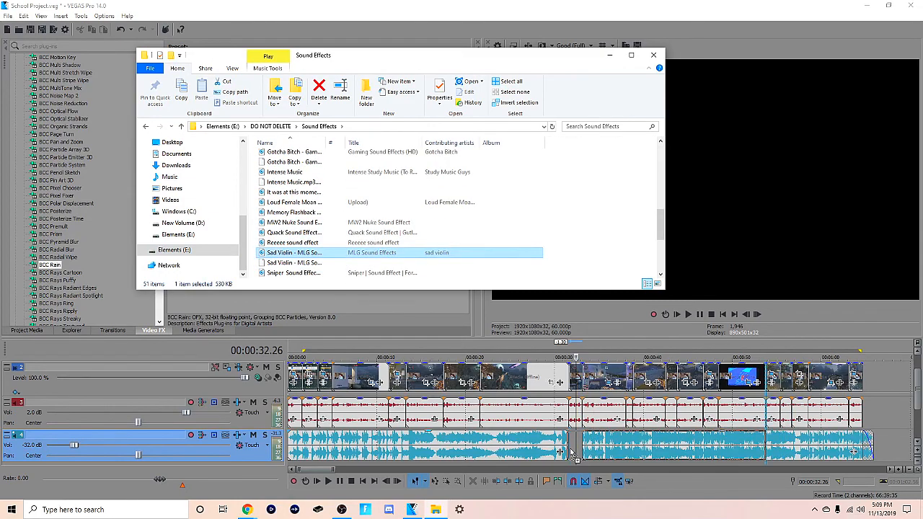
# Step: Move the violin sound effect onto its own audio track above the music, aligned with the gap at 00:00:31.38
pyautogui.scroll(5, 602, 448)
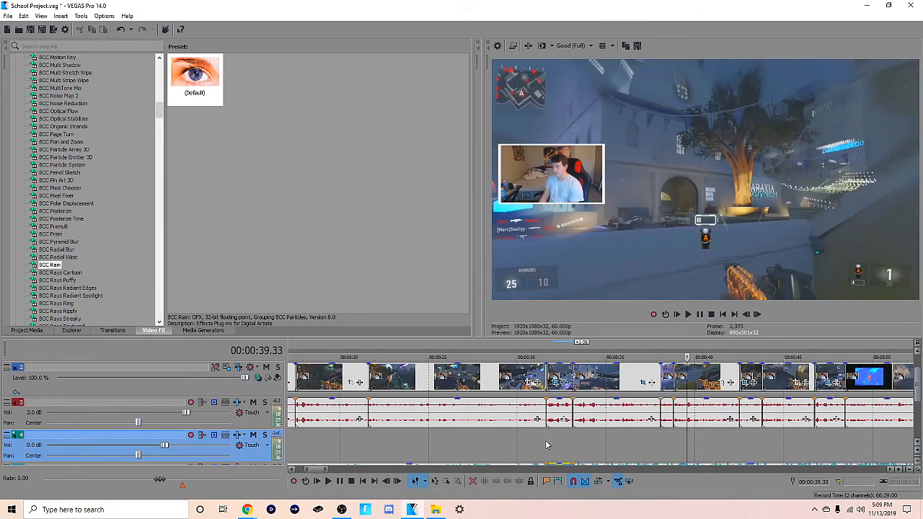
pyautogui.click(546, 445)
pyautogui.scroll(-2, 555, 425)
pyautogui.moveTo(561, 408); pyautogui.dragTo(562, 382)
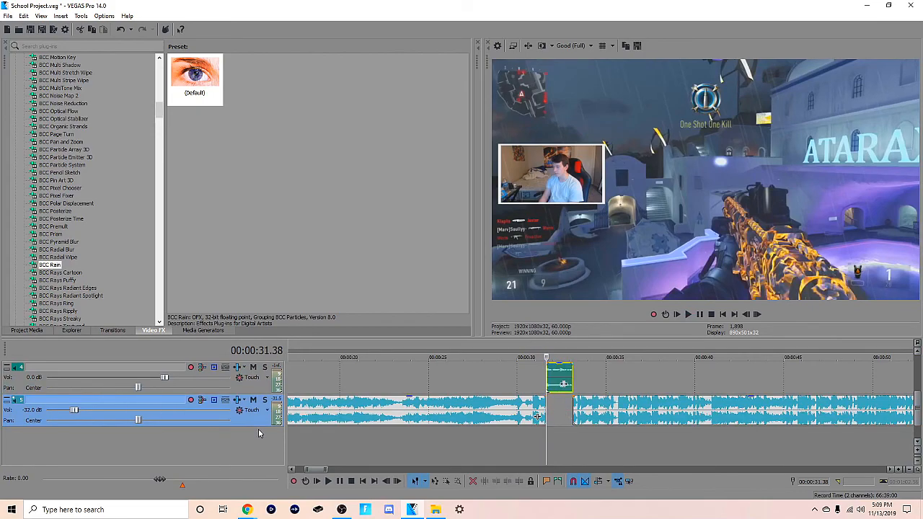
pyautogui.moveTo(261, 424); pyautogui.dragTo(252, 380)
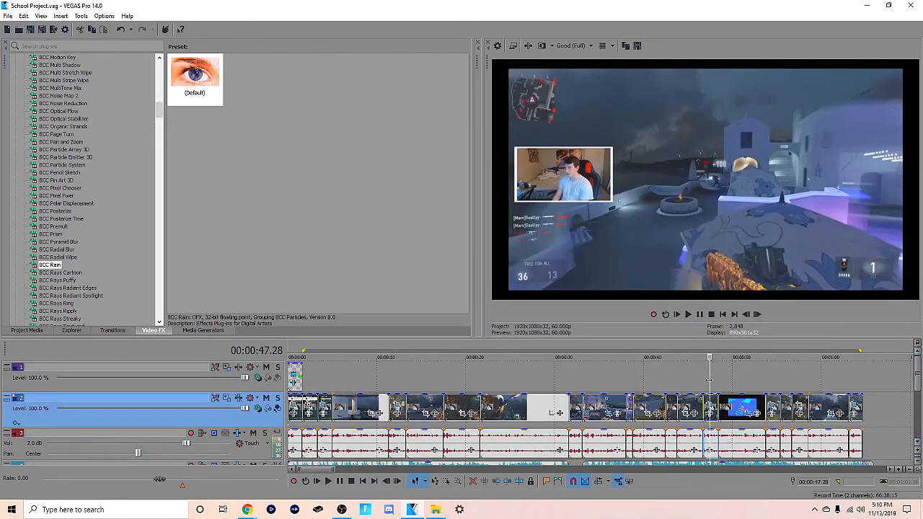
# Step: Place a generated multicolor gradient behind the shrunken gameplay clip at 00:00:46.44 to form a colored border
pyautogui.click(703, 378)
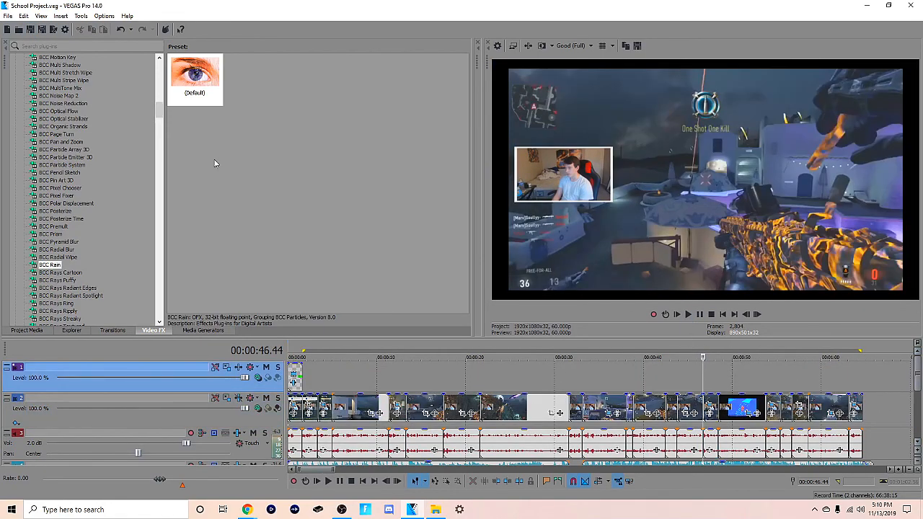
pyautogui.click(204, 330)
pyautogui.scroll(1, 28, 205)
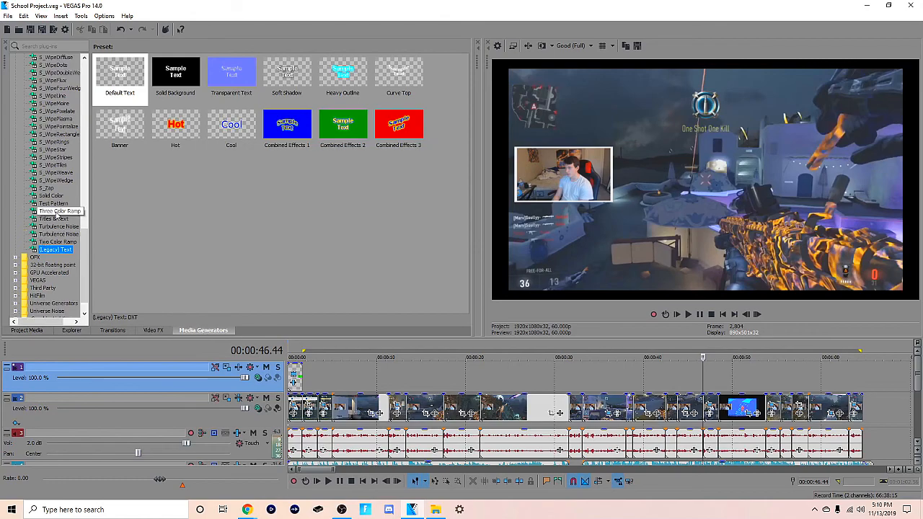
pyautogui.click(52, 195)
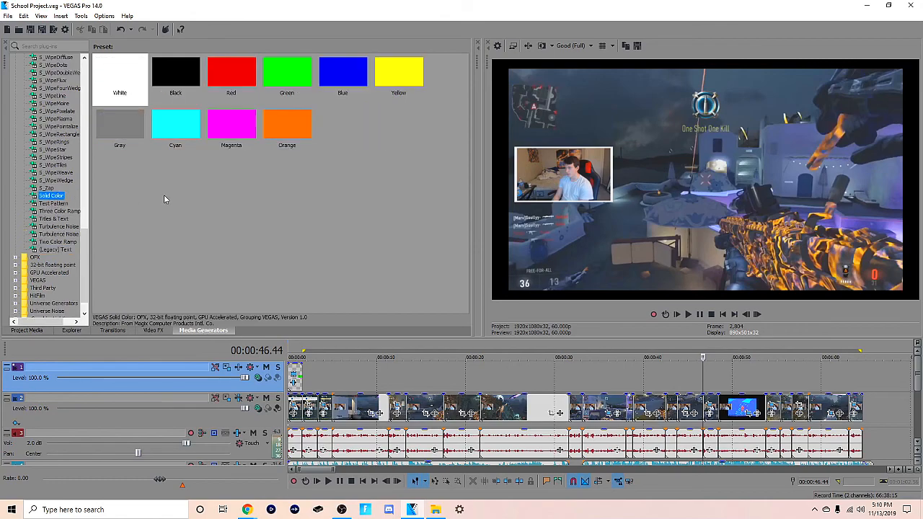
pyautogui.click(63, 204)
pyautogui.click(224, 127)
pyautogui.moveTo(687, 373); pyautogui.dragTo(714, 380)
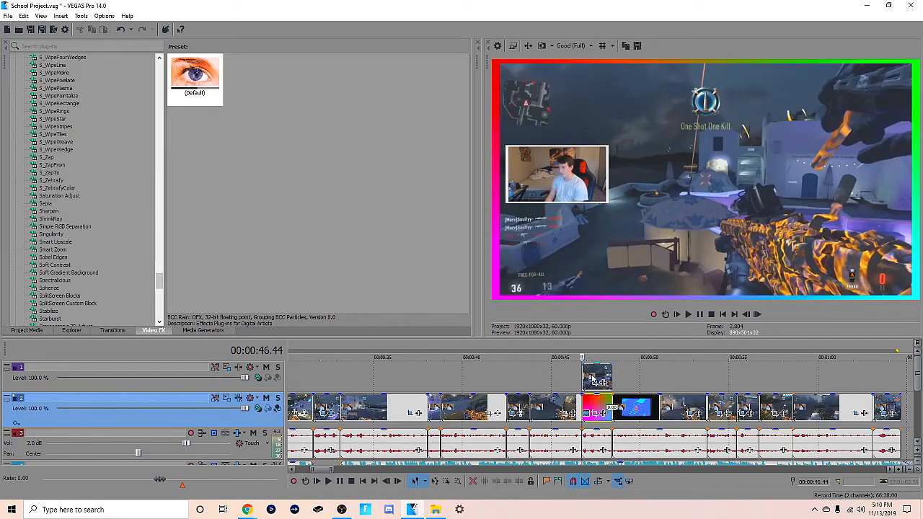
pyautogui.click(596, 374)
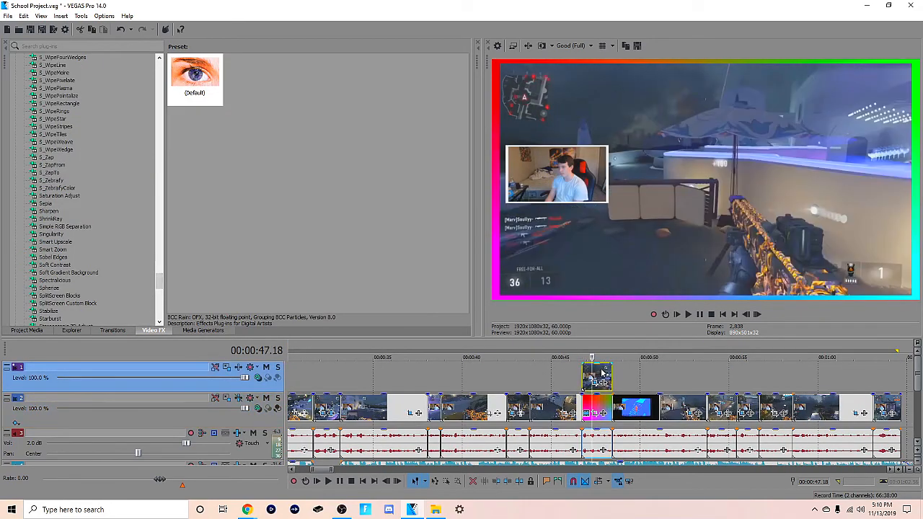
pyautogui.rightClick(602, 369)
pyautogui.click(593, 377)
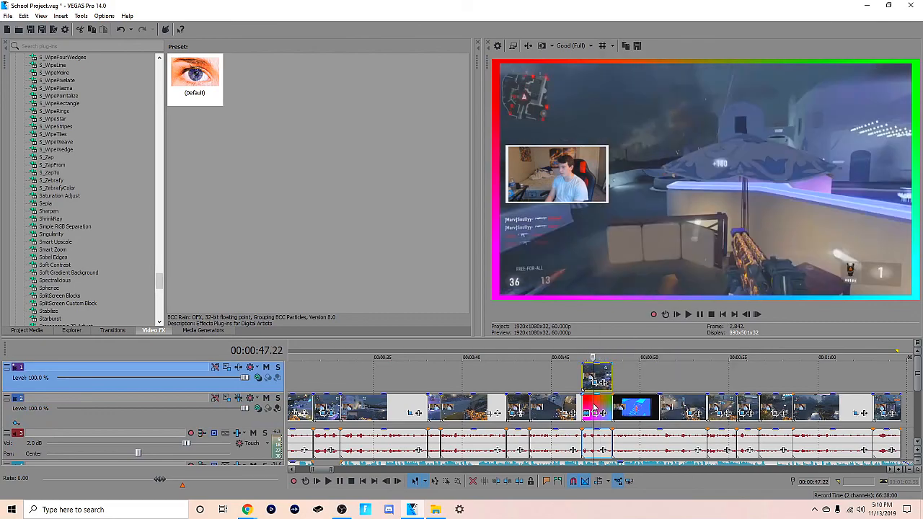
pyautogui.click(590, 403)
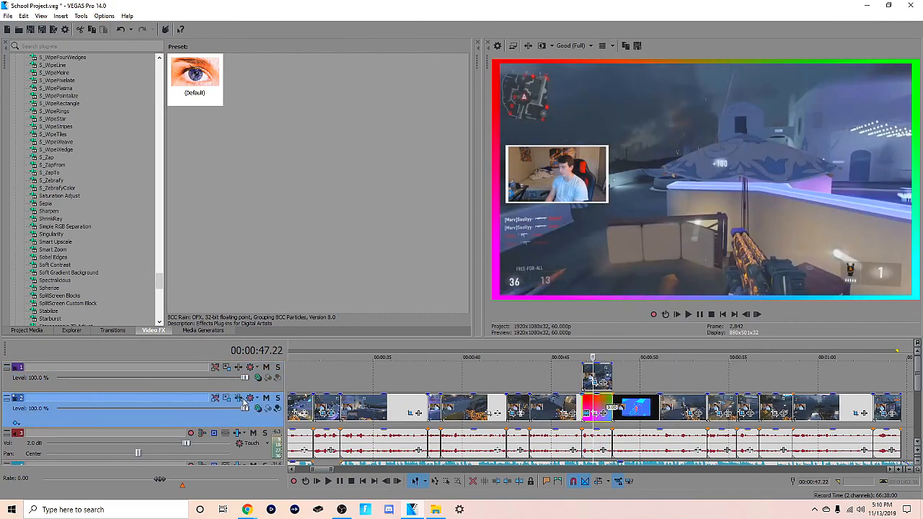
pyautogui.click(248, 399)
pyautogui.click(267, 15)
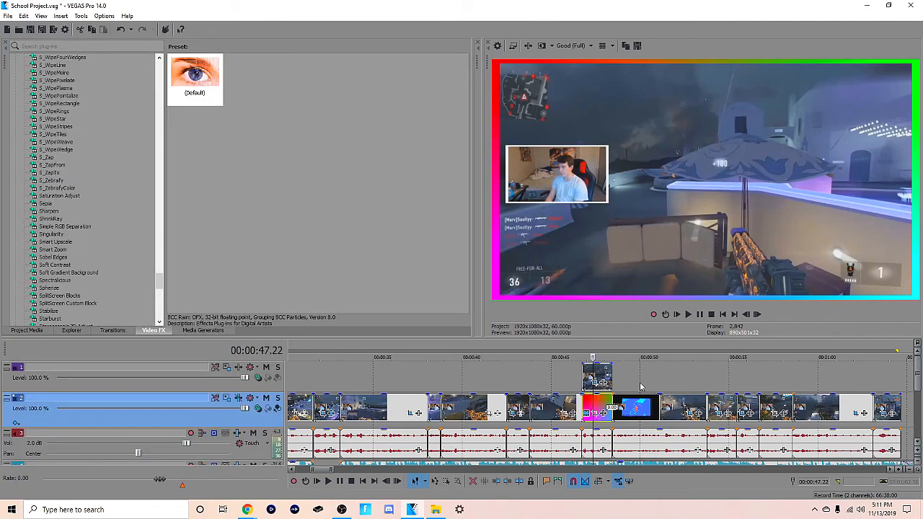
# Step: Apply Saturation Adjust with the My Sat preset and Sharpen with the Medium preset to the gameplay clip above the gradient
pyautogui.click(601, 376)
pyautogui.click(73, 197)
pyautogui.moveTo(189, 131); pyautogui.dragTo(596, 385)
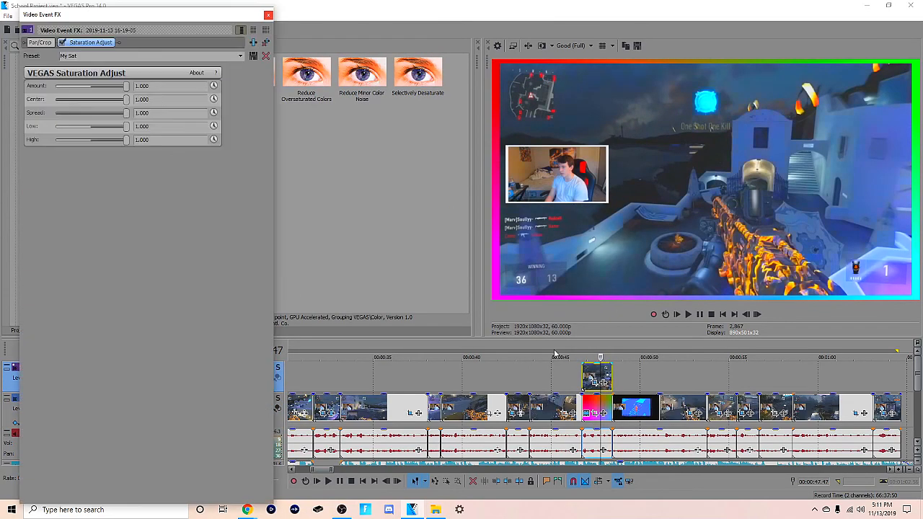
pyautogui.click(45, 211)
pyautogui.moveTo(251, 79); pyautogui.dragTo(591, 373)
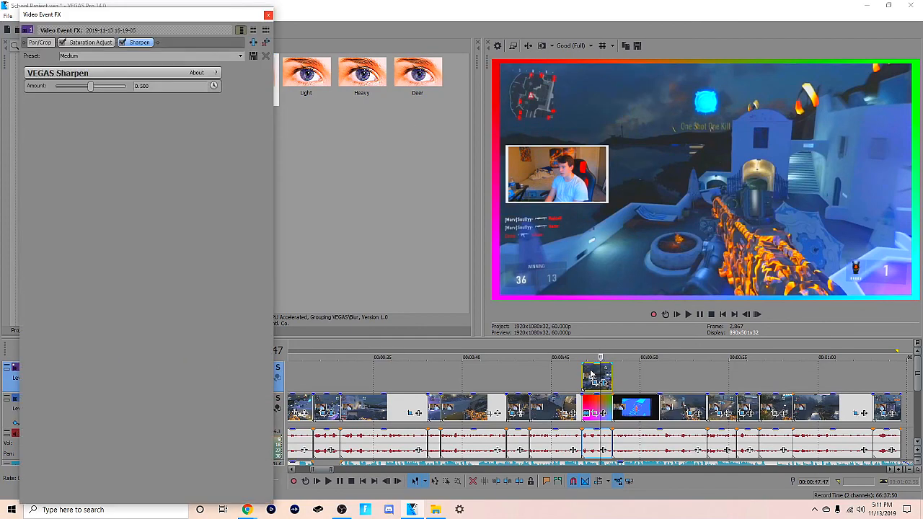
pyautogui.click(268, 15)
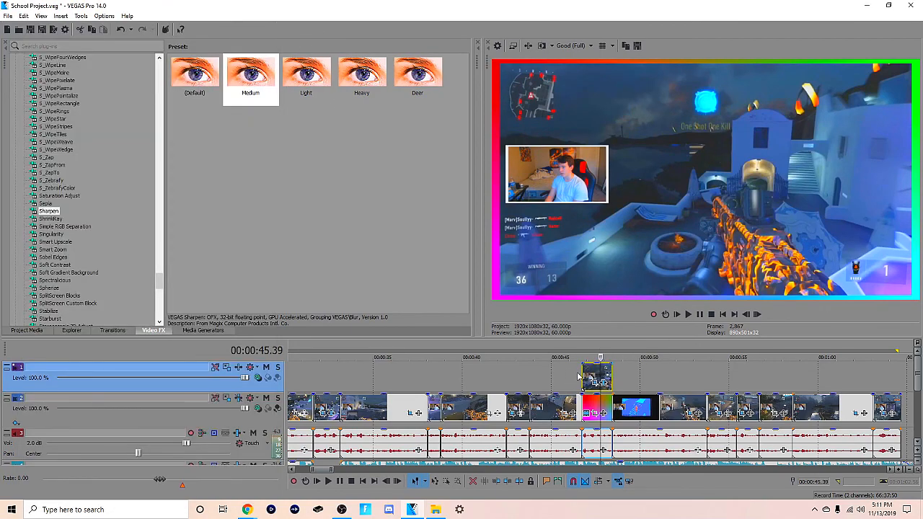
# Step: Apply Color Corrector (Secondary) with the Default preset to the gradient behind the gameplay clip and set its saturation to 3.000
pyautogui.click(71, 288)
pyautogui.moveTo(195, 72); pyautogui.dragTo(422, 198)
pyautogui.moveTo(586, 374); pyautogui.dragTo(588, 377)
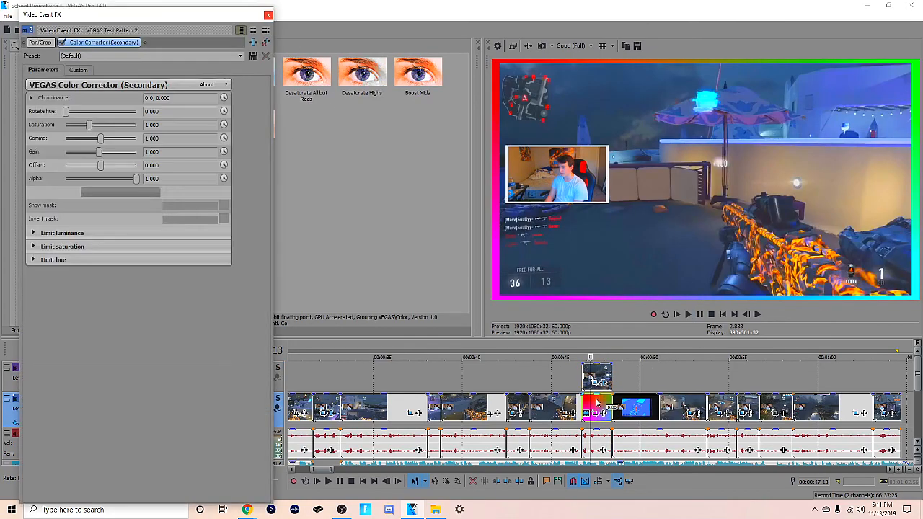
pyautogui.moveTo(89, 125); pyautogui.dragTo(235, 127)
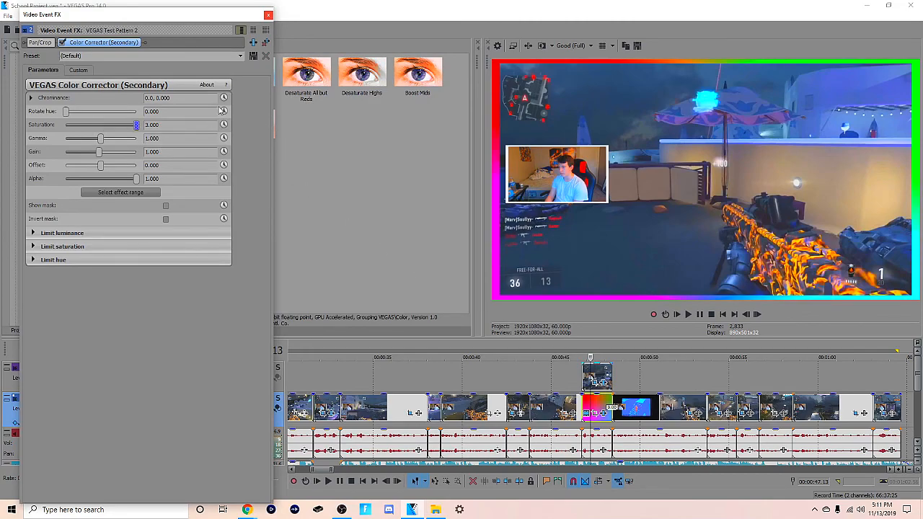
# Step: Animate the gradient's Rotate hue with keyframes rising from 0.000 at its start to a high value at its end, and check the color shift
pyautogui.click(224, 111)
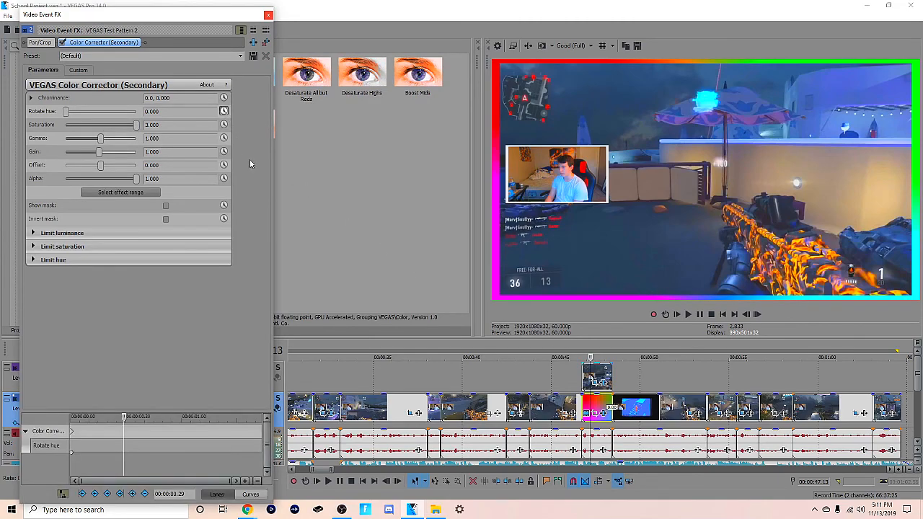
pyautogui.click(261, 430)
pyautogui.click(132, 494)
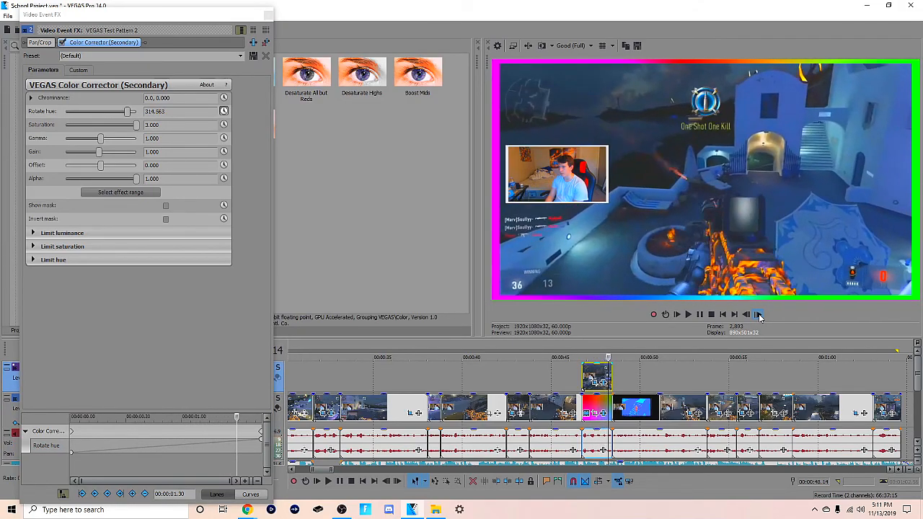
pyautogui.click(759, 315)
# Step: Apply the RSMB motion blur effect with the My RSMB preset to video track 2 and close its effect settings
pyautogui.scroll(-5, 332, 381)
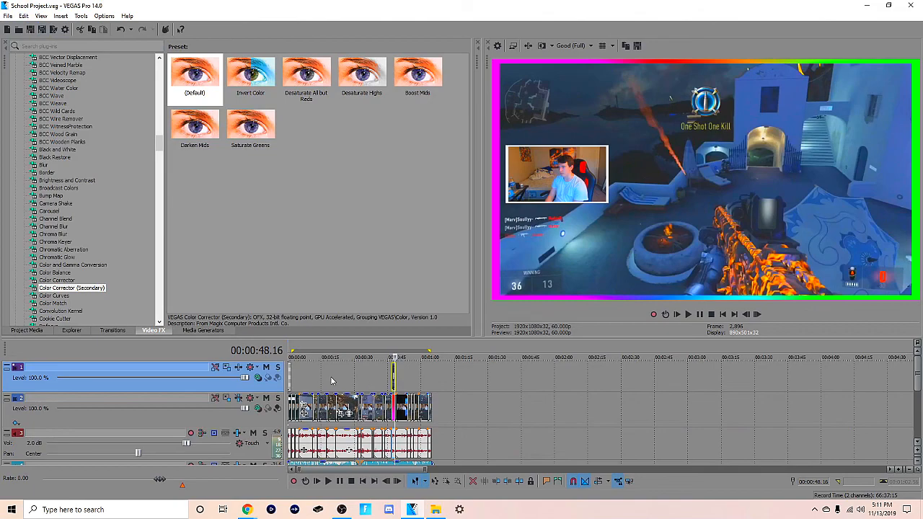
pyautogui.scroll(4, 332, 380)
pyautogui.scroll(-6, 398, 376)
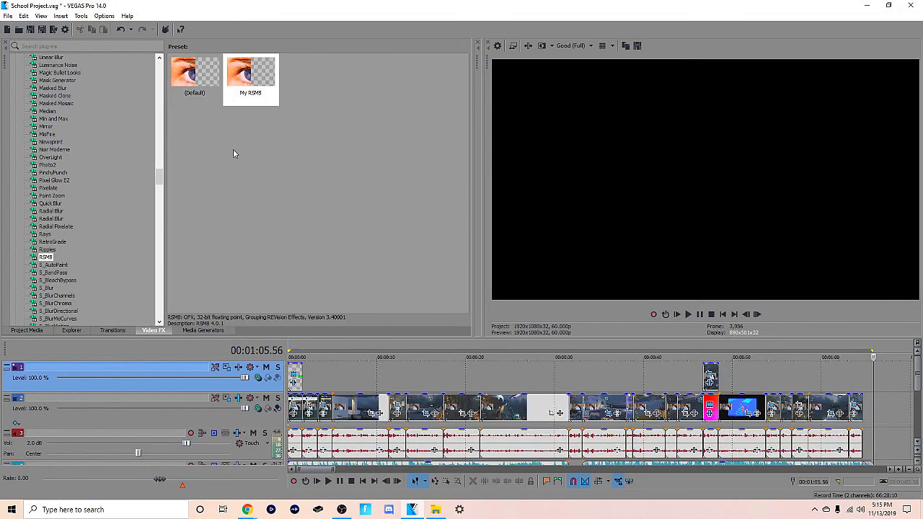
pyautogui.click(251, 75)
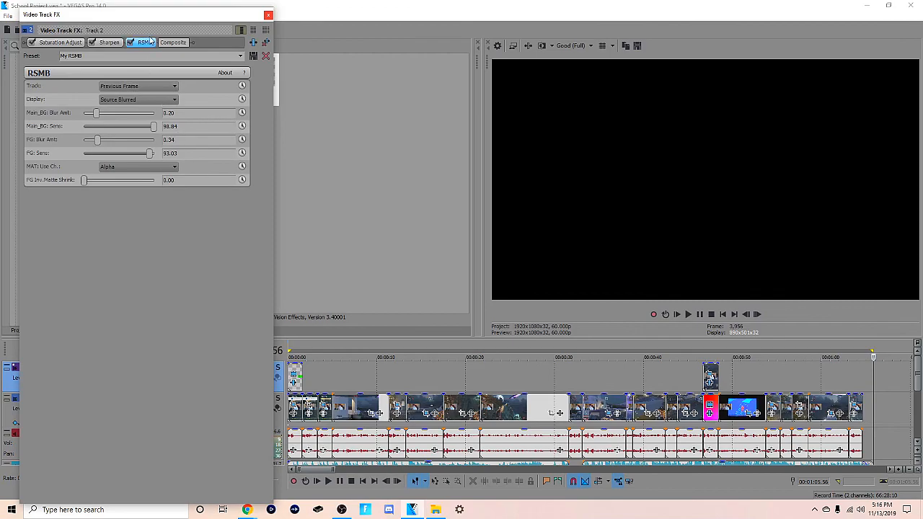
pyautogui.click(268, 14)
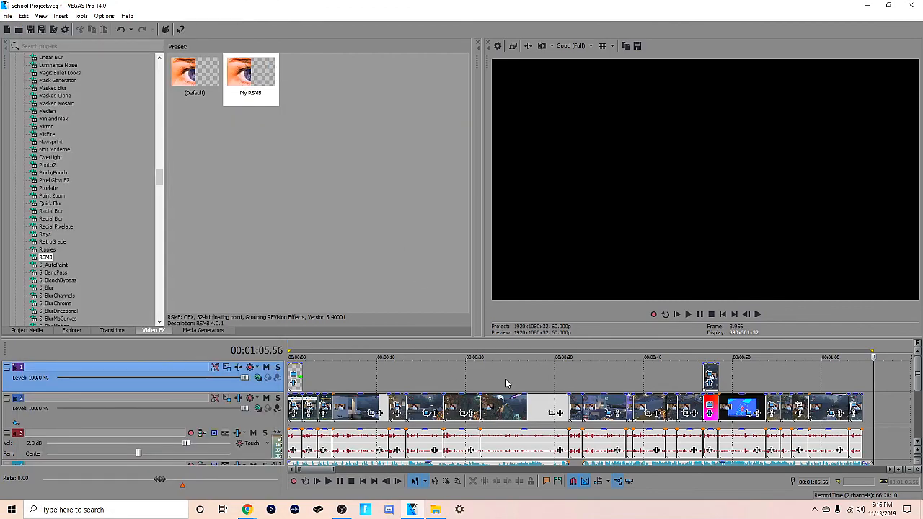
# Step: Select all events and the full timeline range from the start to the music's end at 00:01:05.56
pyautogui.click(868, 377)
pyautogui.moveTo(916, 375); pyautogui.dragTo(915, 399)
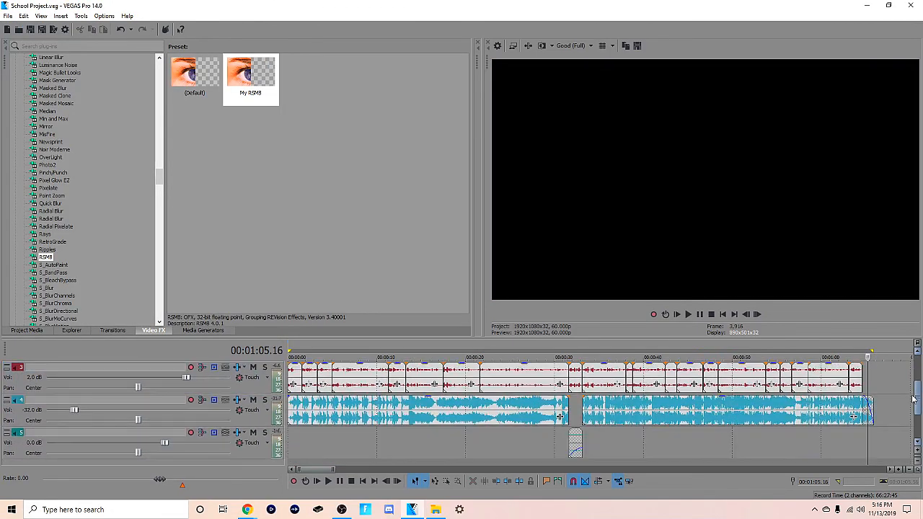
pyautogui.click(873, 380)
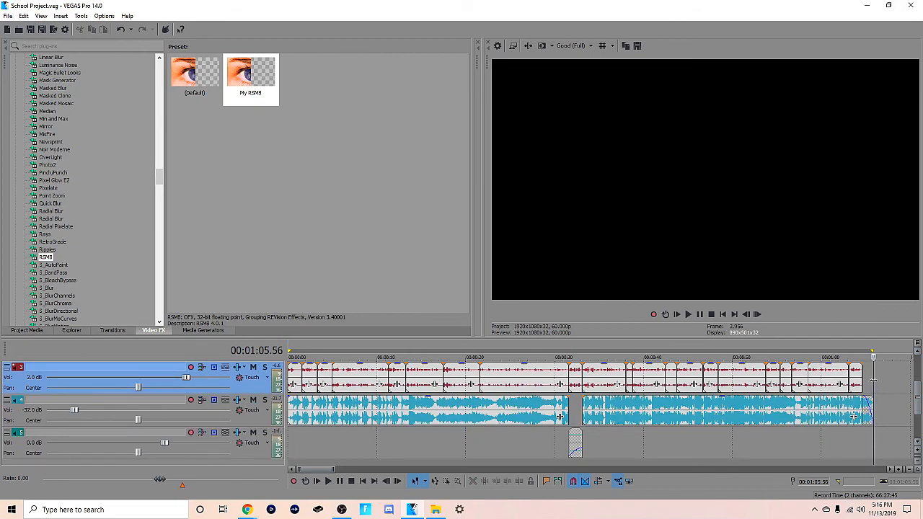
pyautogui.hotkey('ctrl', 'a')
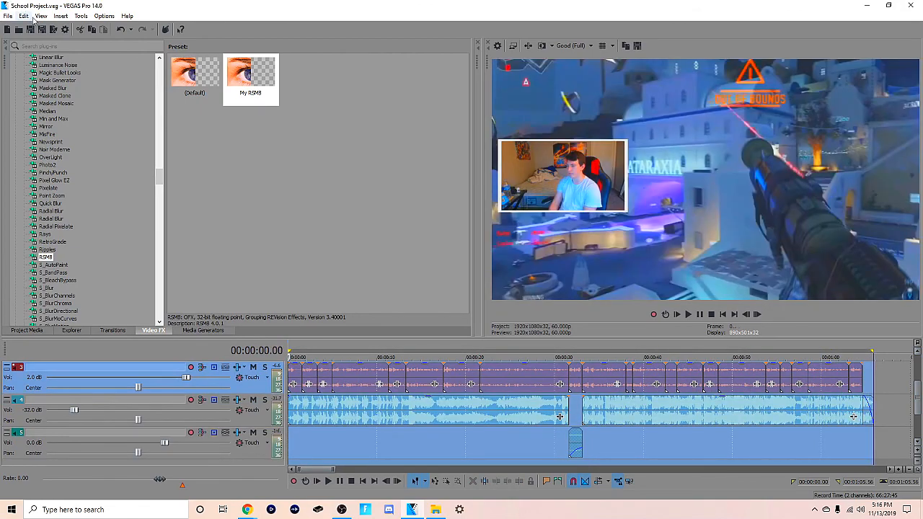
# Step: Start a render with the MainConcept AVC/AAC Sony Tablet 720p template and load the For Edits template in its custom settings
pyautogui.click(56, 30)
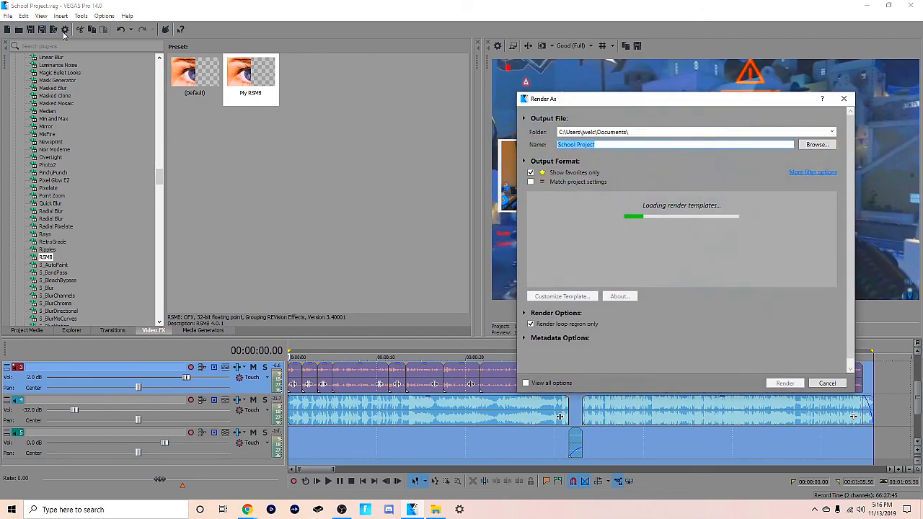
pyautogui.click(625, 214)
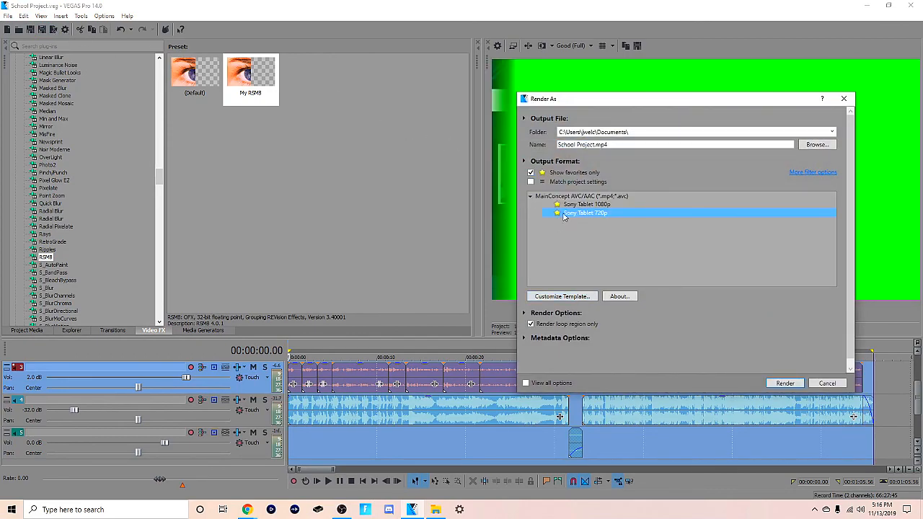
pyautogui.click(559, 296)
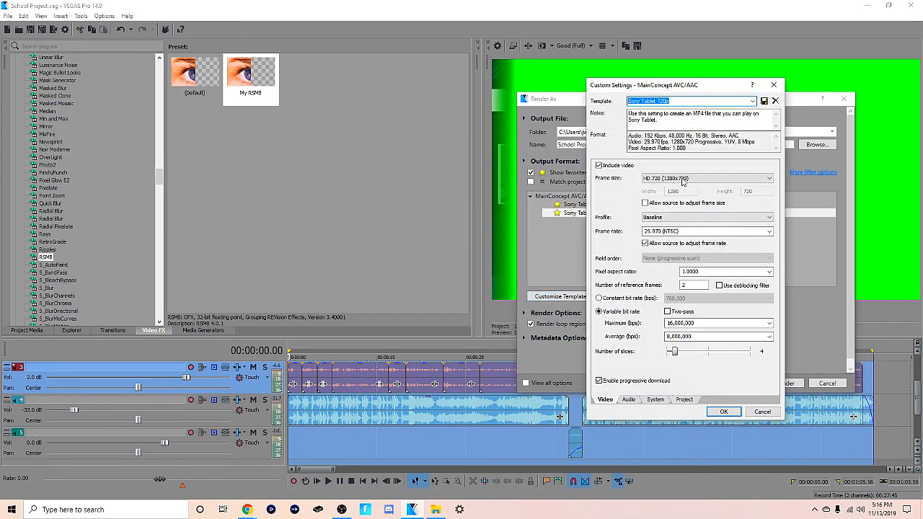
pyautogui.click(752, 102)
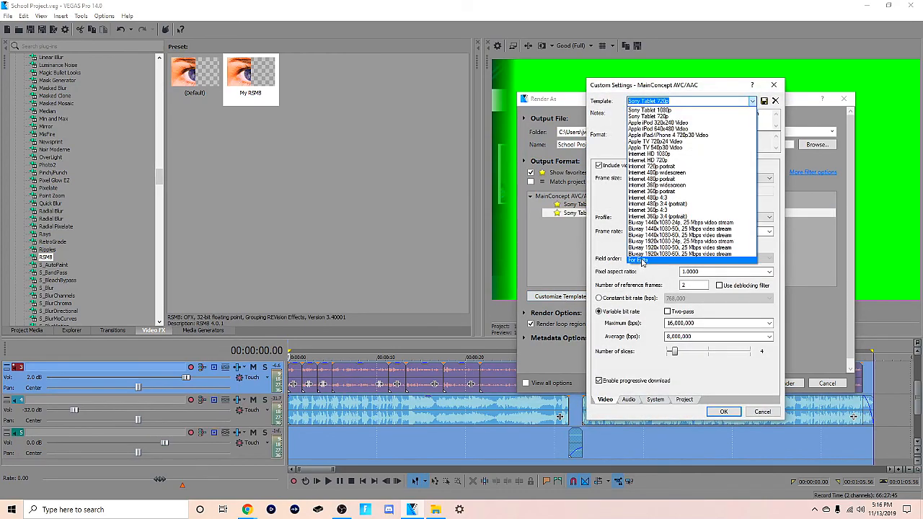
pyautogui.click(646, 260)
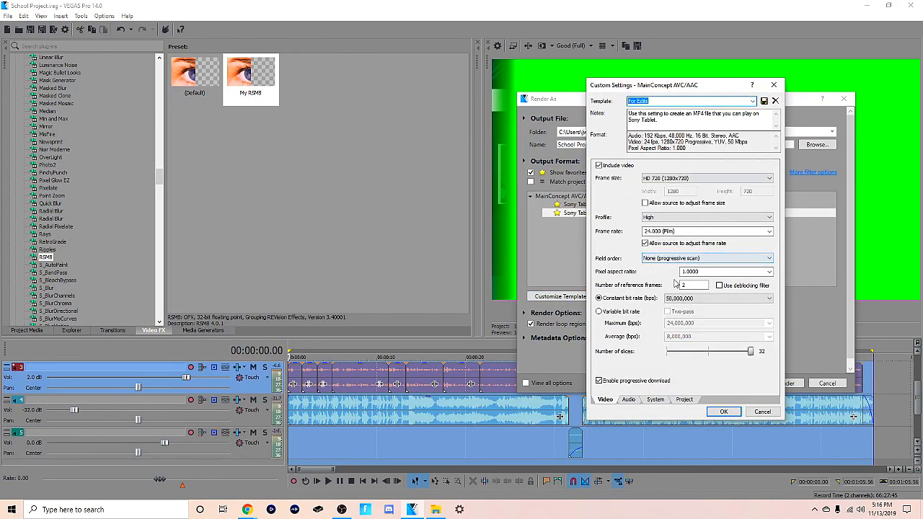
# Step: Set the For Edits render template's frame rate to 30 fps and accept the custom settings
pyautogui.click(769, 231)
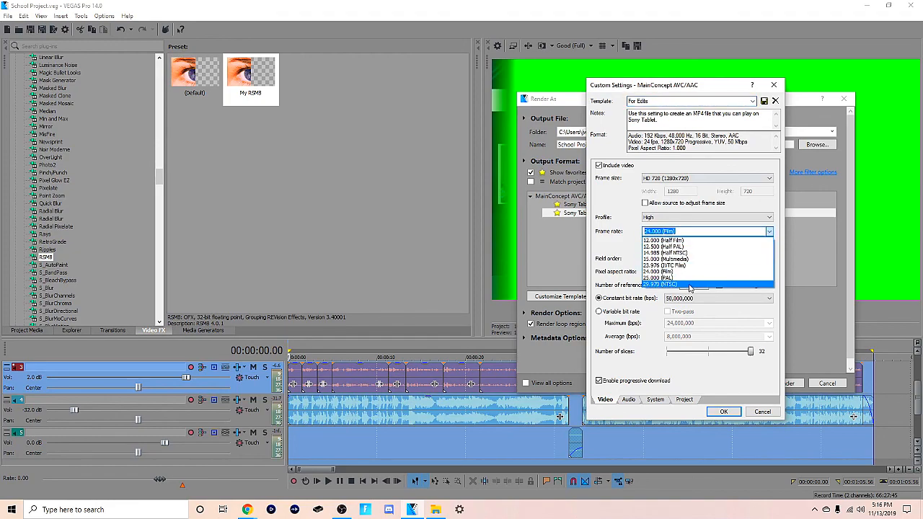
pyautogui.press('BackSpace')
pyautogui.write('30.0')
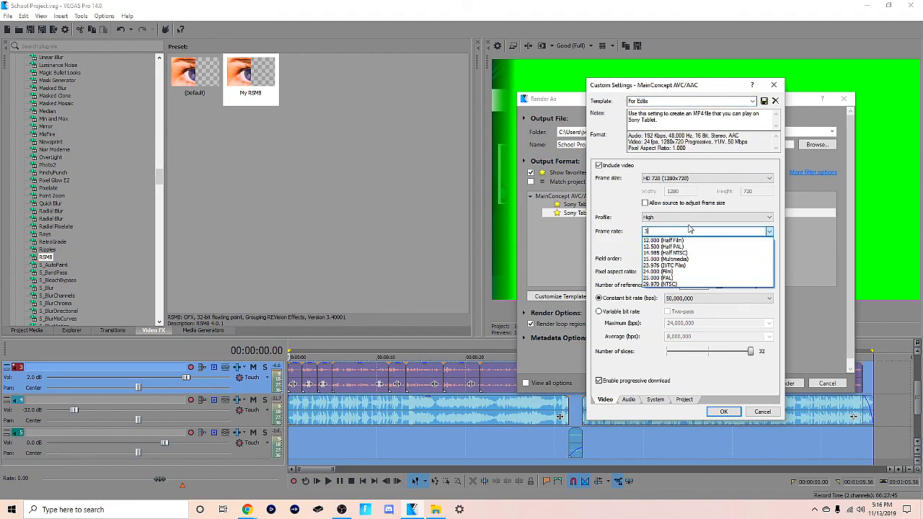
pyautogui.press('BackSpace')
pyautogui.press('BackSpace')
pyautogui.press('BackSpace')
pyautogui.press('BackSpace')
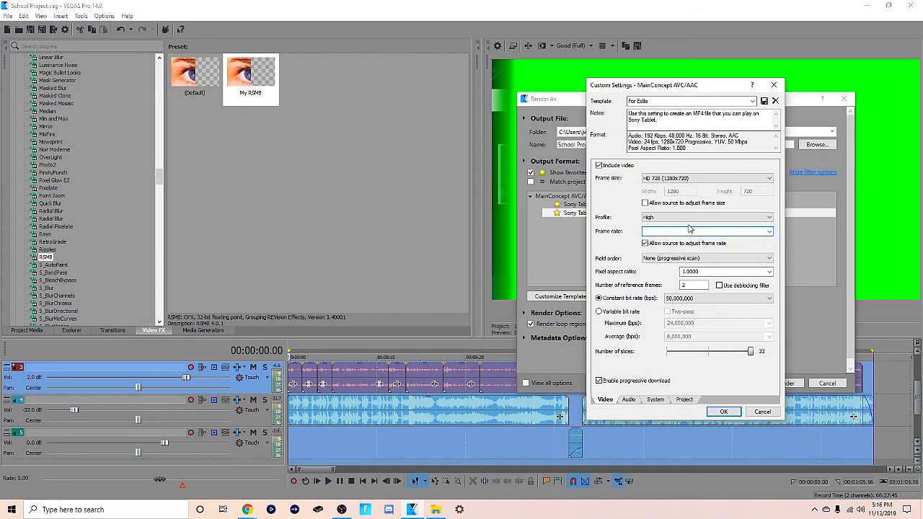
pyautogui.write('300')
pyautogui.press('Return')
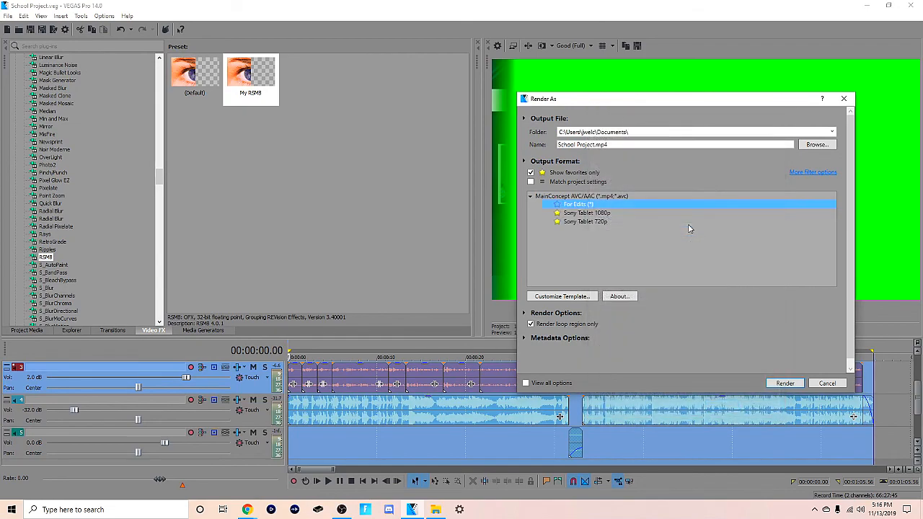